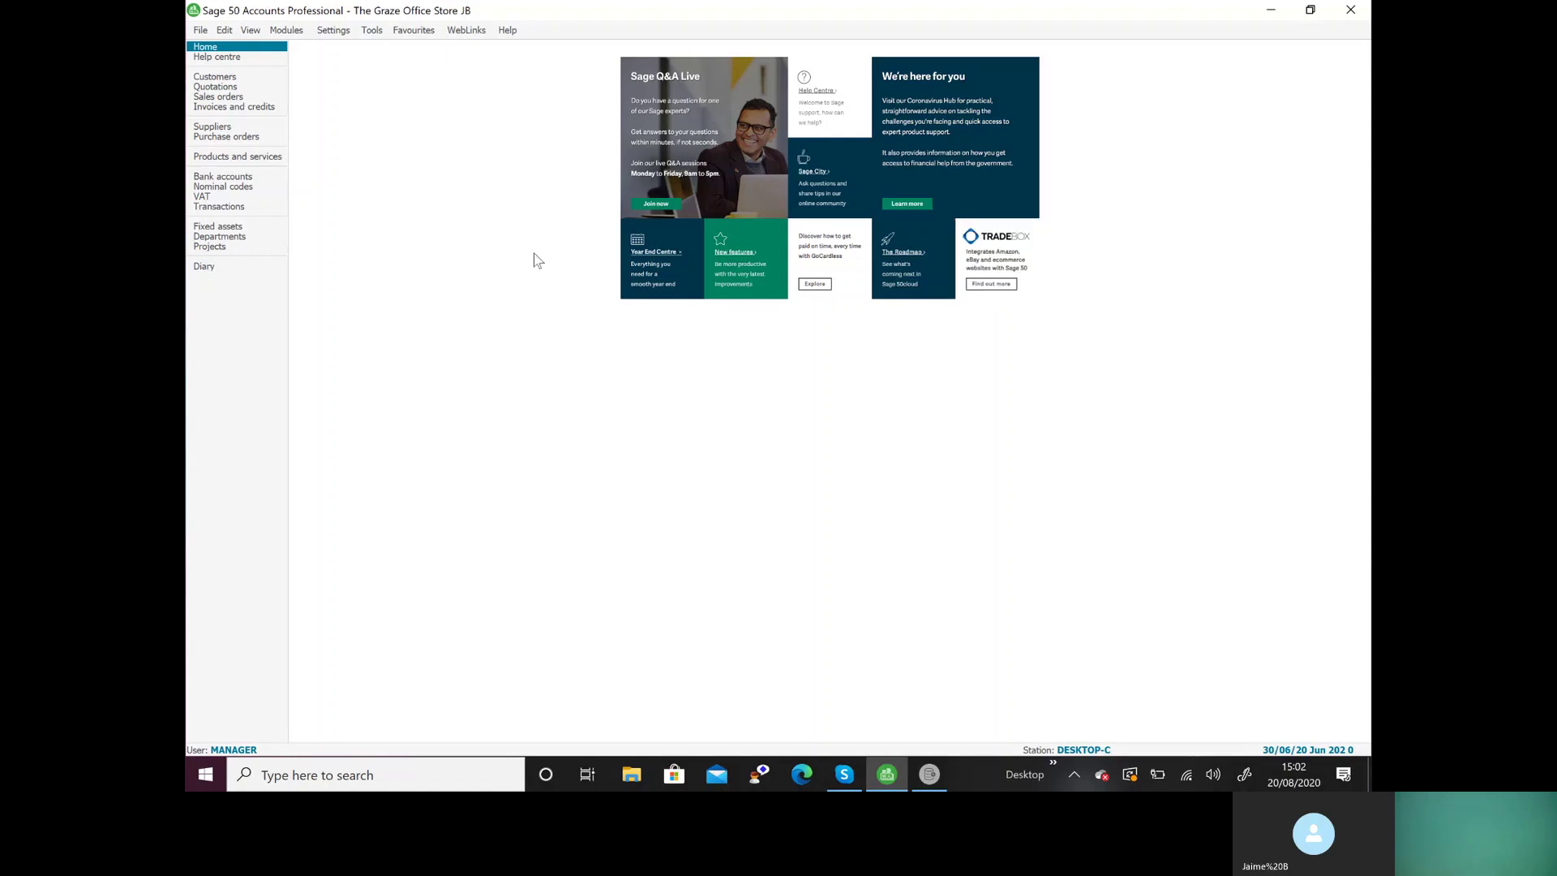
In Customers, start a new record with its account code and company name Giffall Recruitment
click(240, 81)
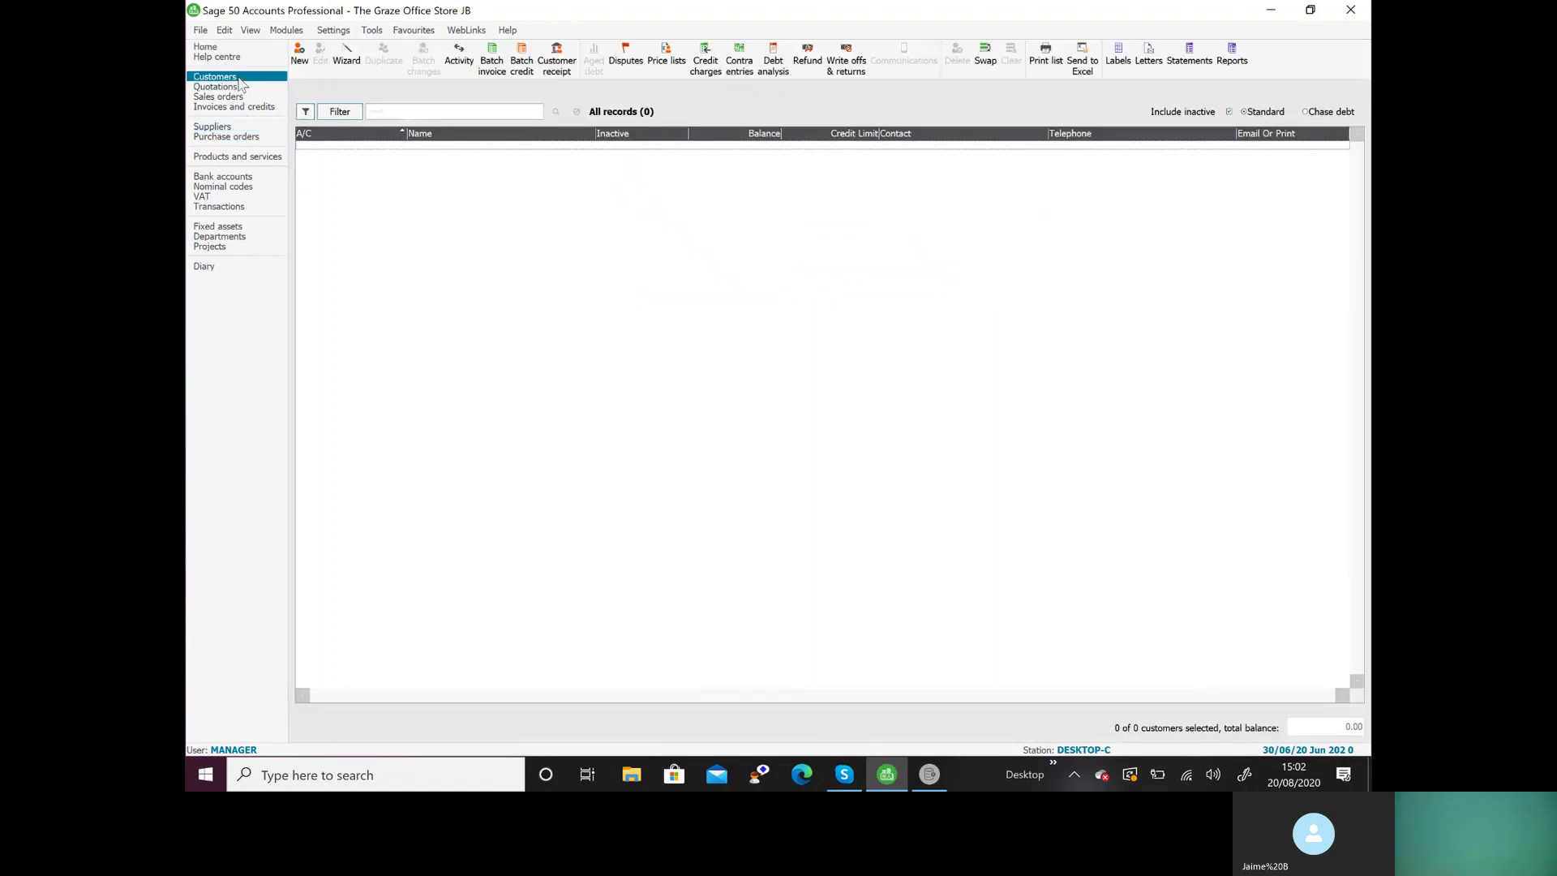
click(297, 71)
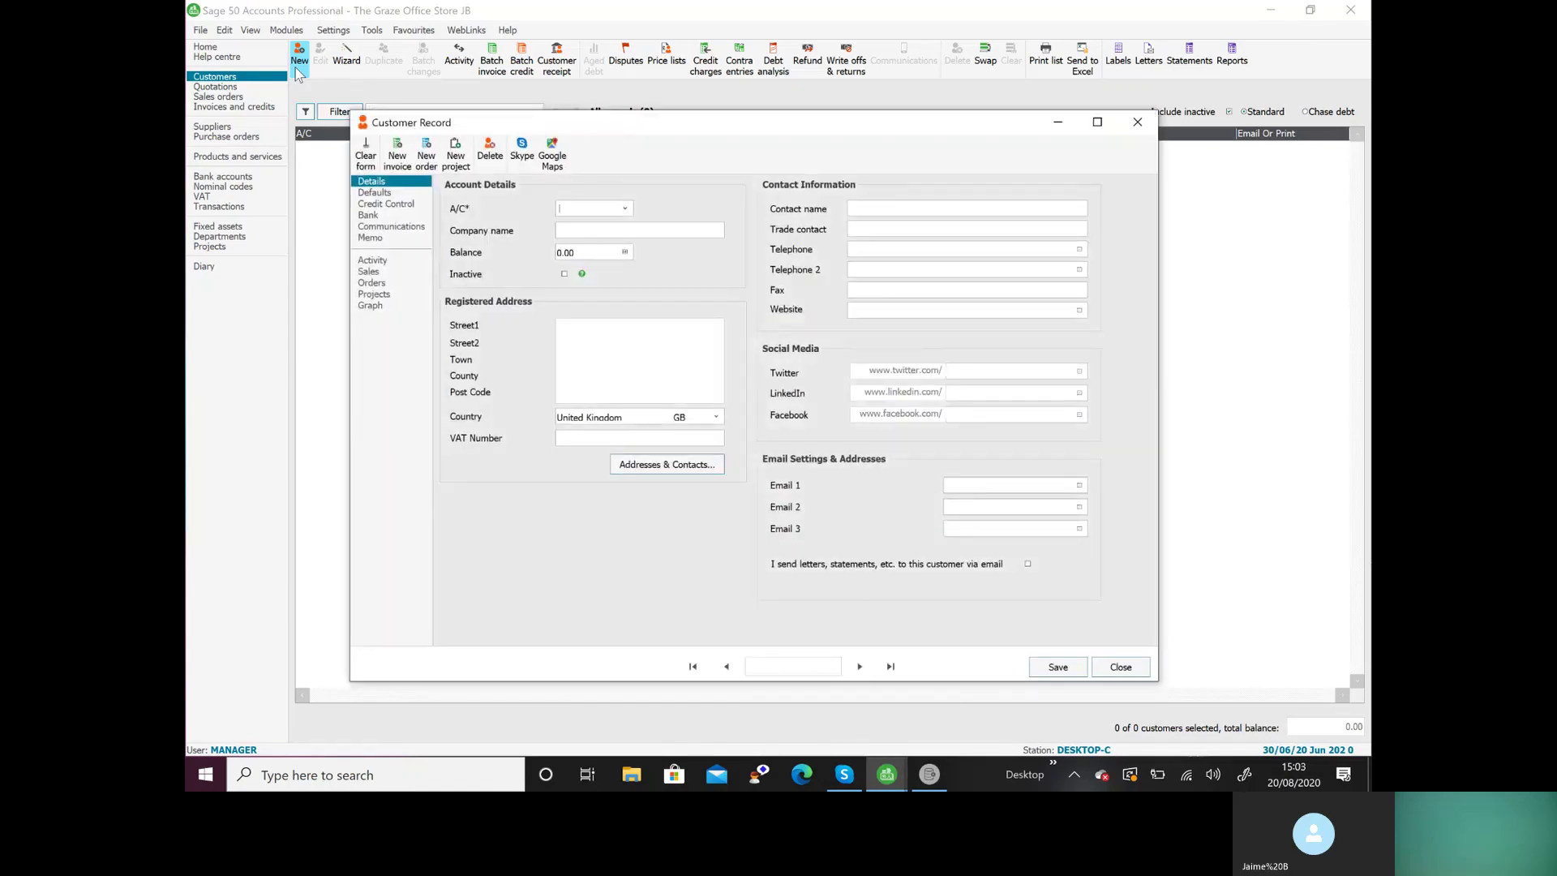
text(GIF00)
key(Tab)
text(Giffall Recruitment)
key(Tab)
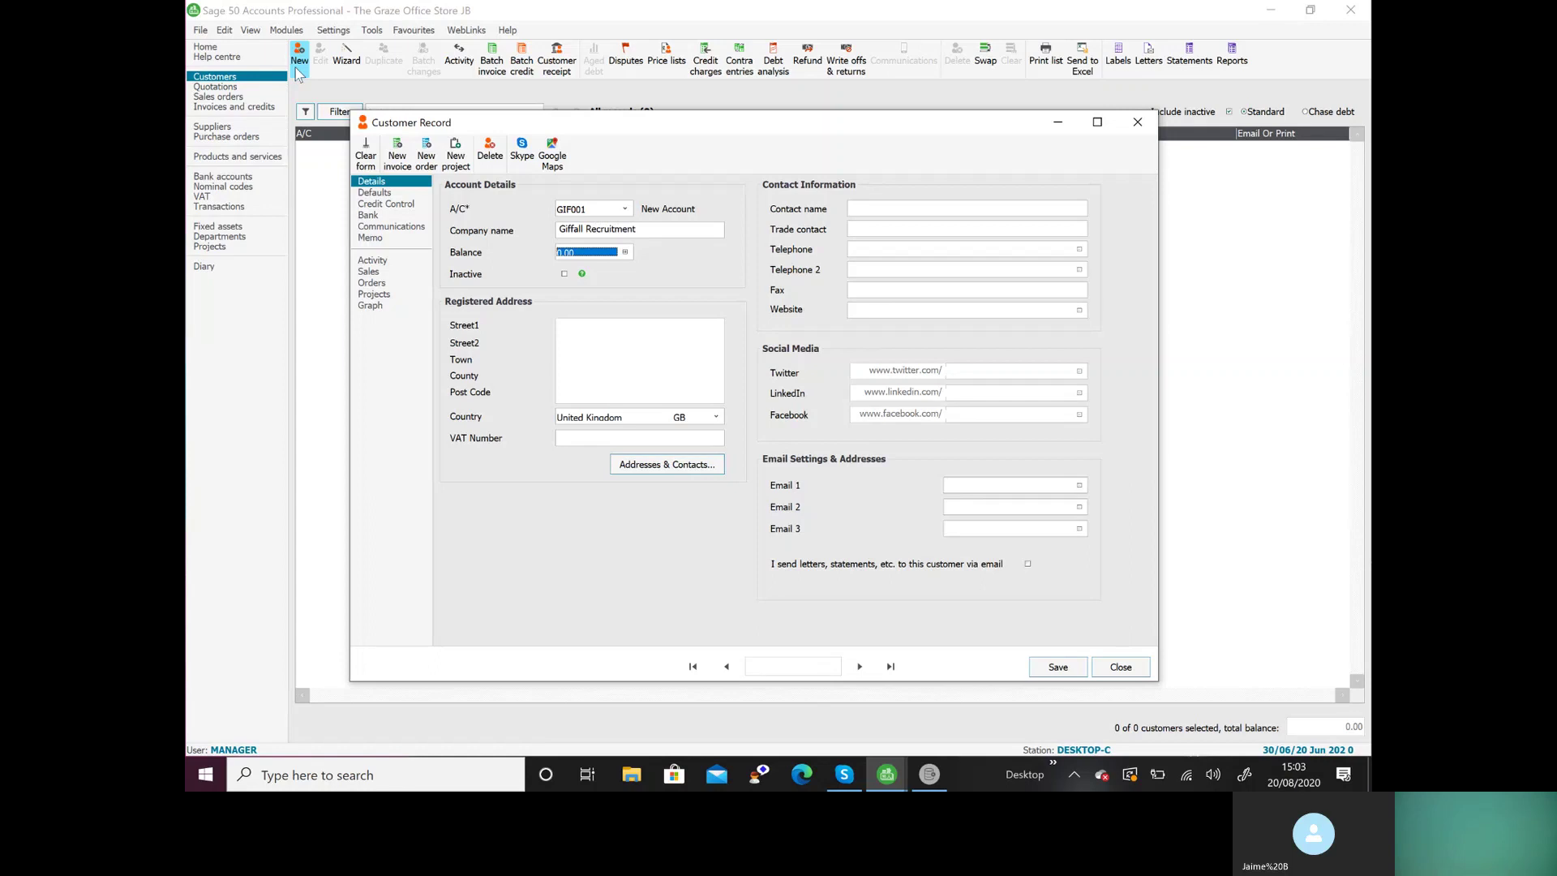
key(Tab)
Fill in Giffall Recruitment's street, town and post code on the address lines
text(3 High Street)
key(Return)
text(Meadowville)
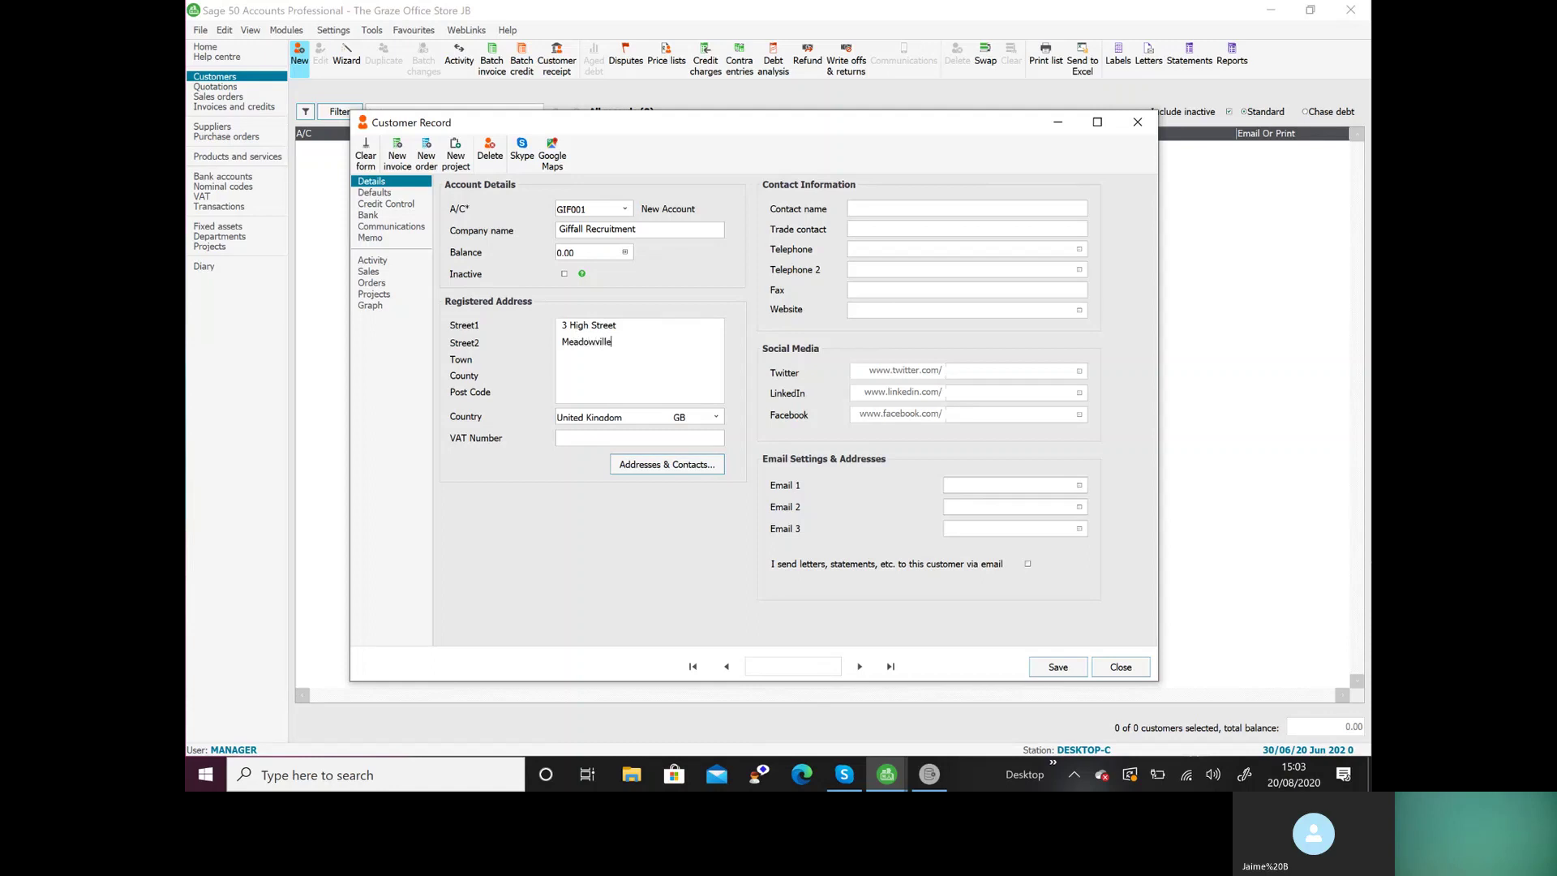
key(Return)
text(ME2 6US)
Set settlement and payment due to 30 days after invoice date, trading terms text '30 days'
click(371, 260)
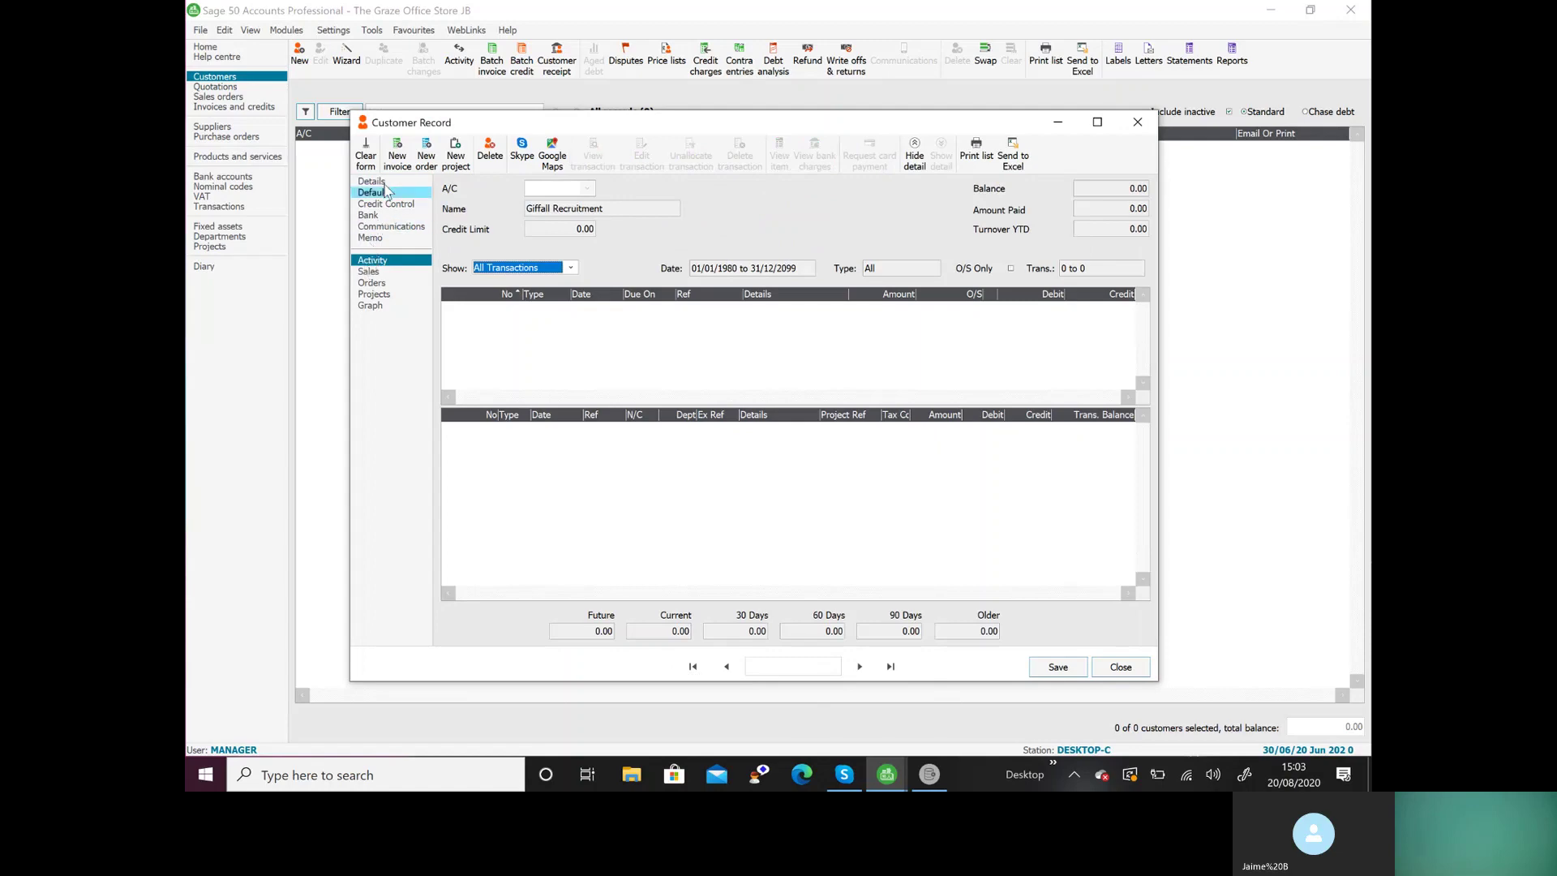
click(397, 205)
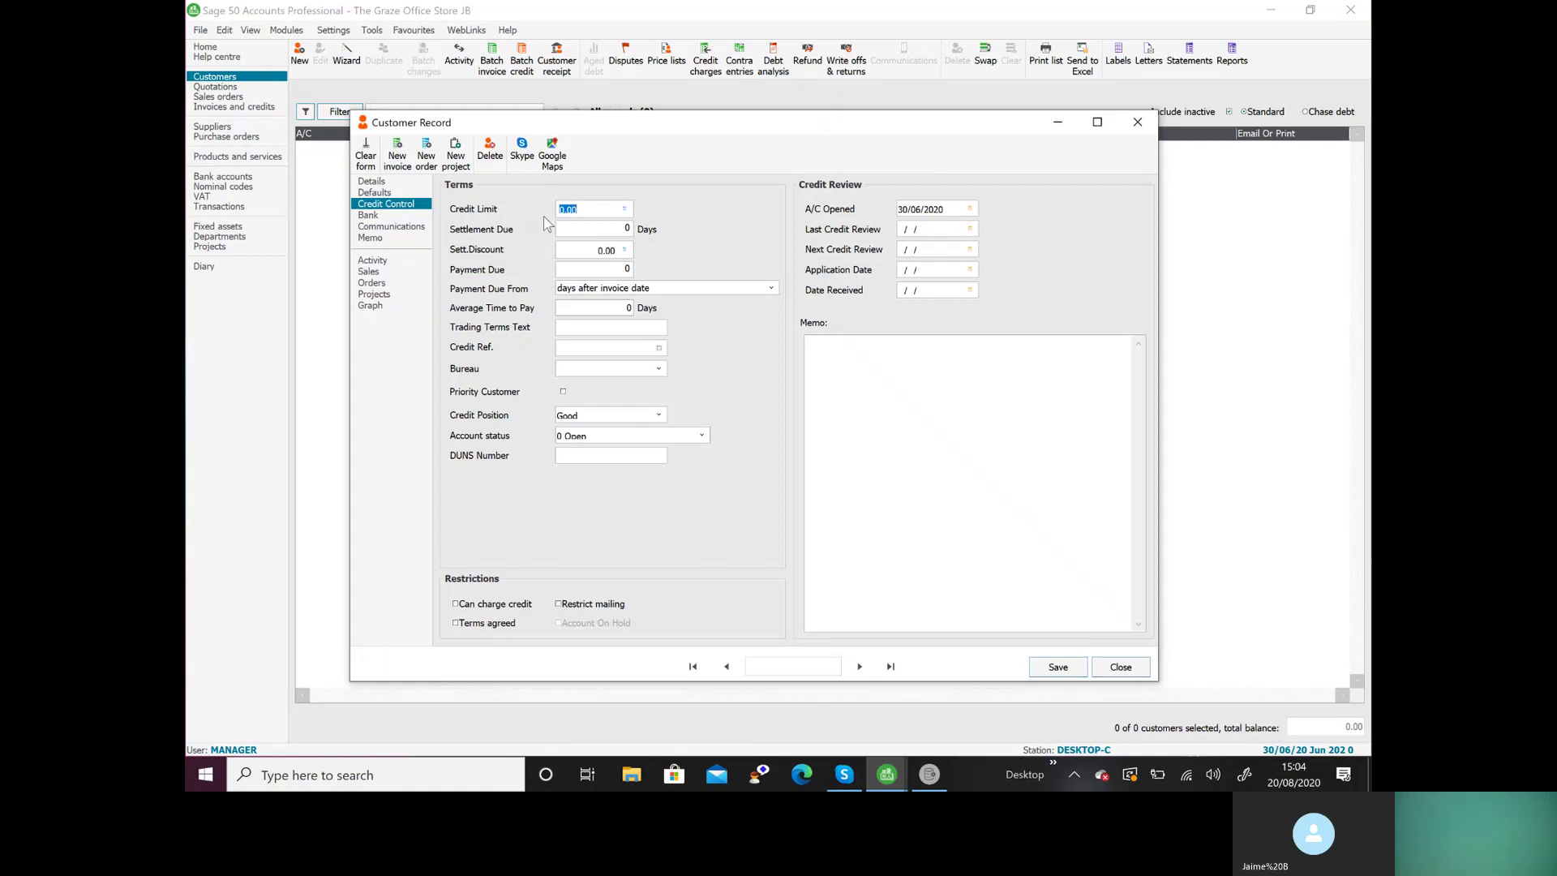
click(601, 232)
text(30)
click(622, 269)
text(3)
click(683, 290)
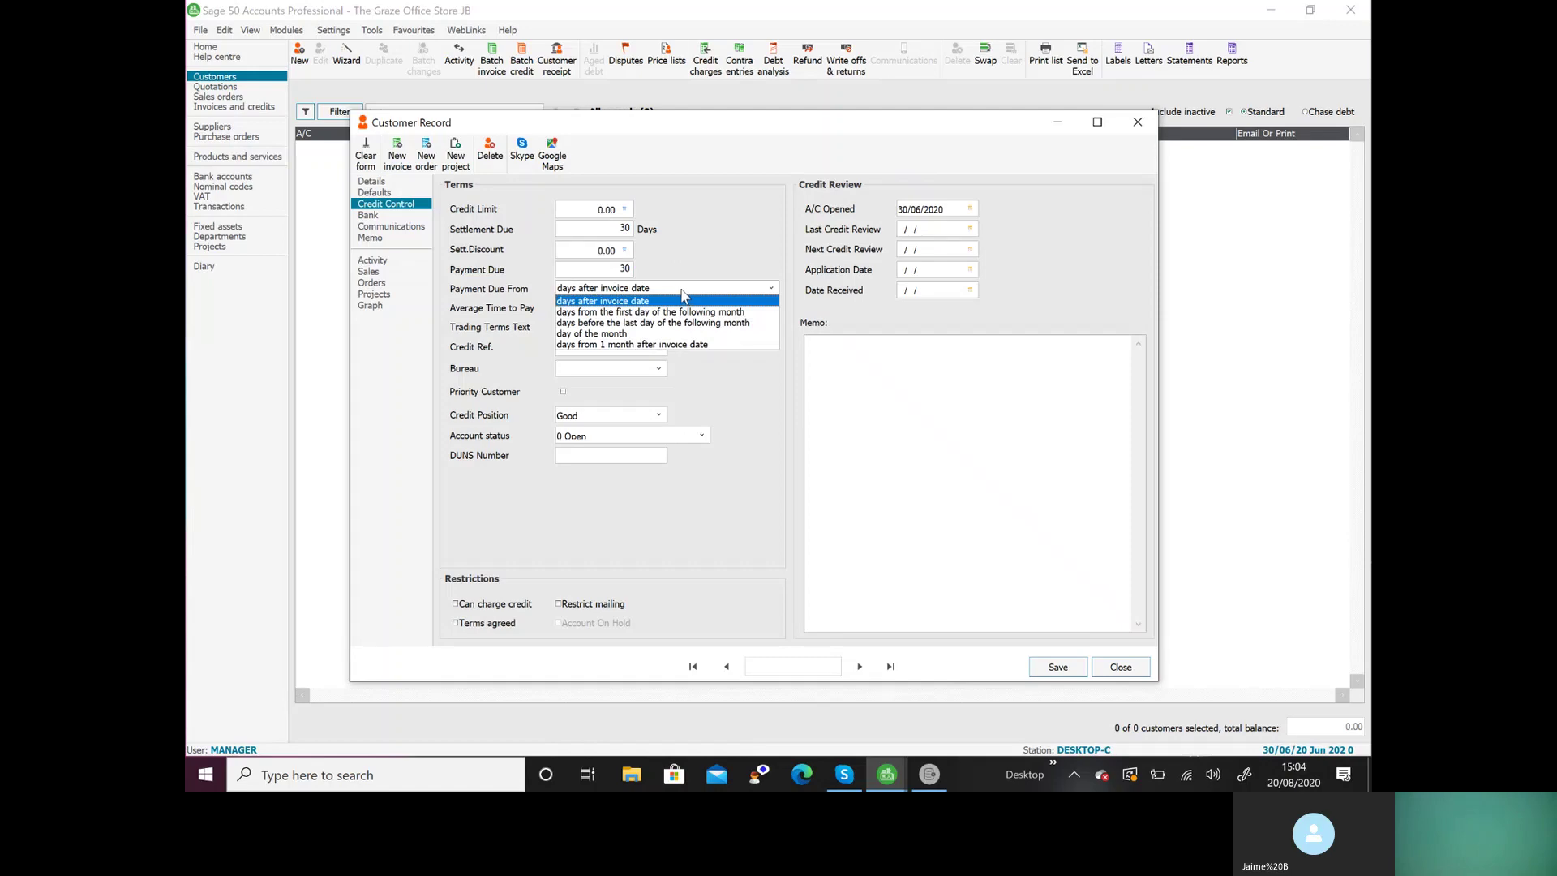
click(681, 295)
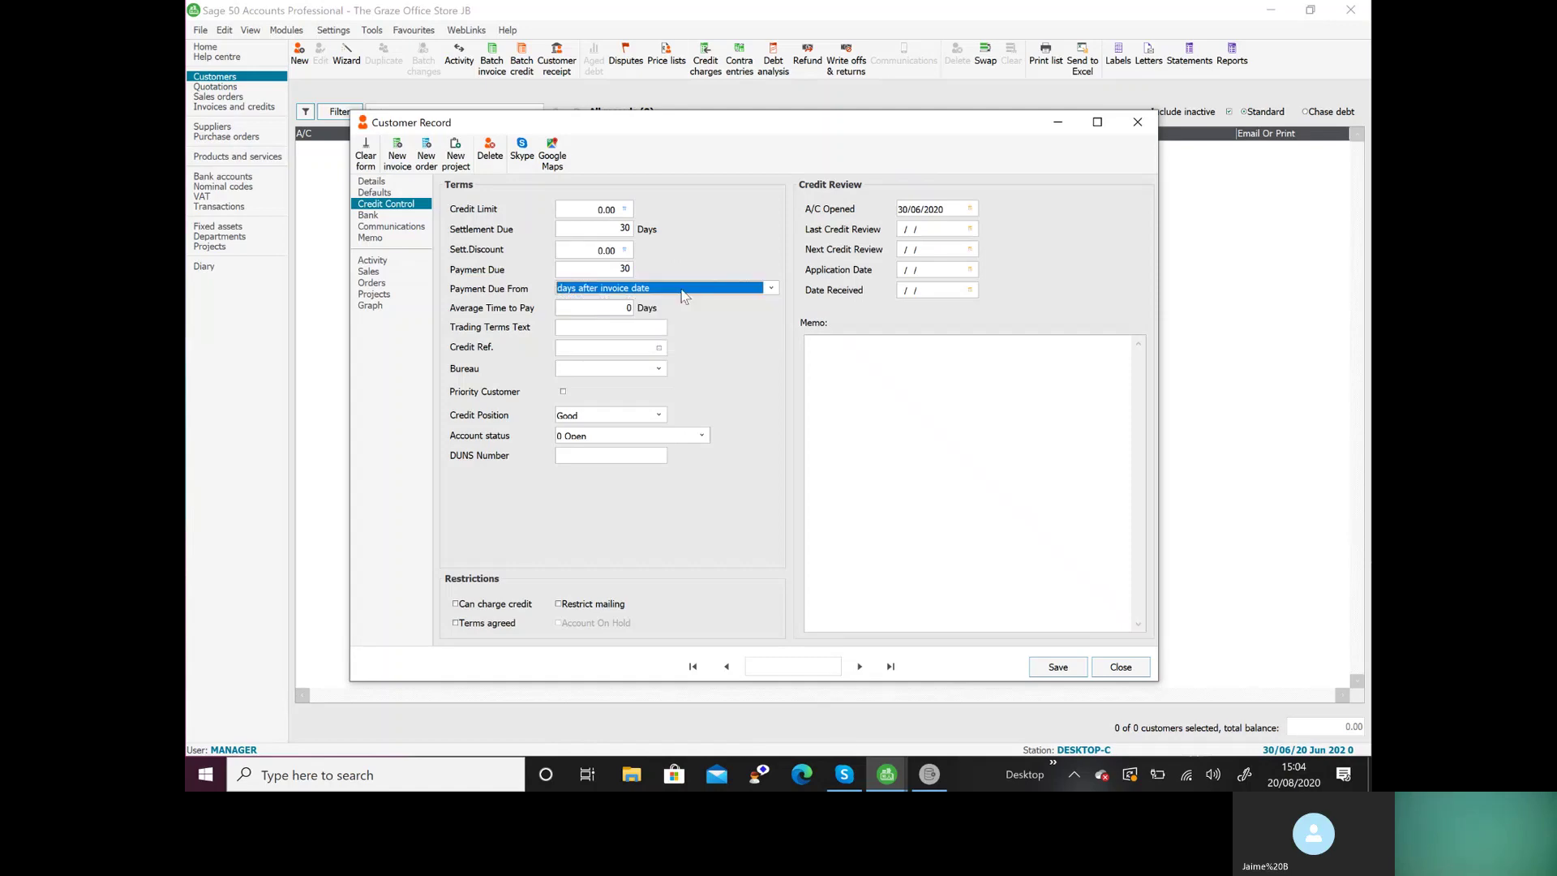
click(609, 328)
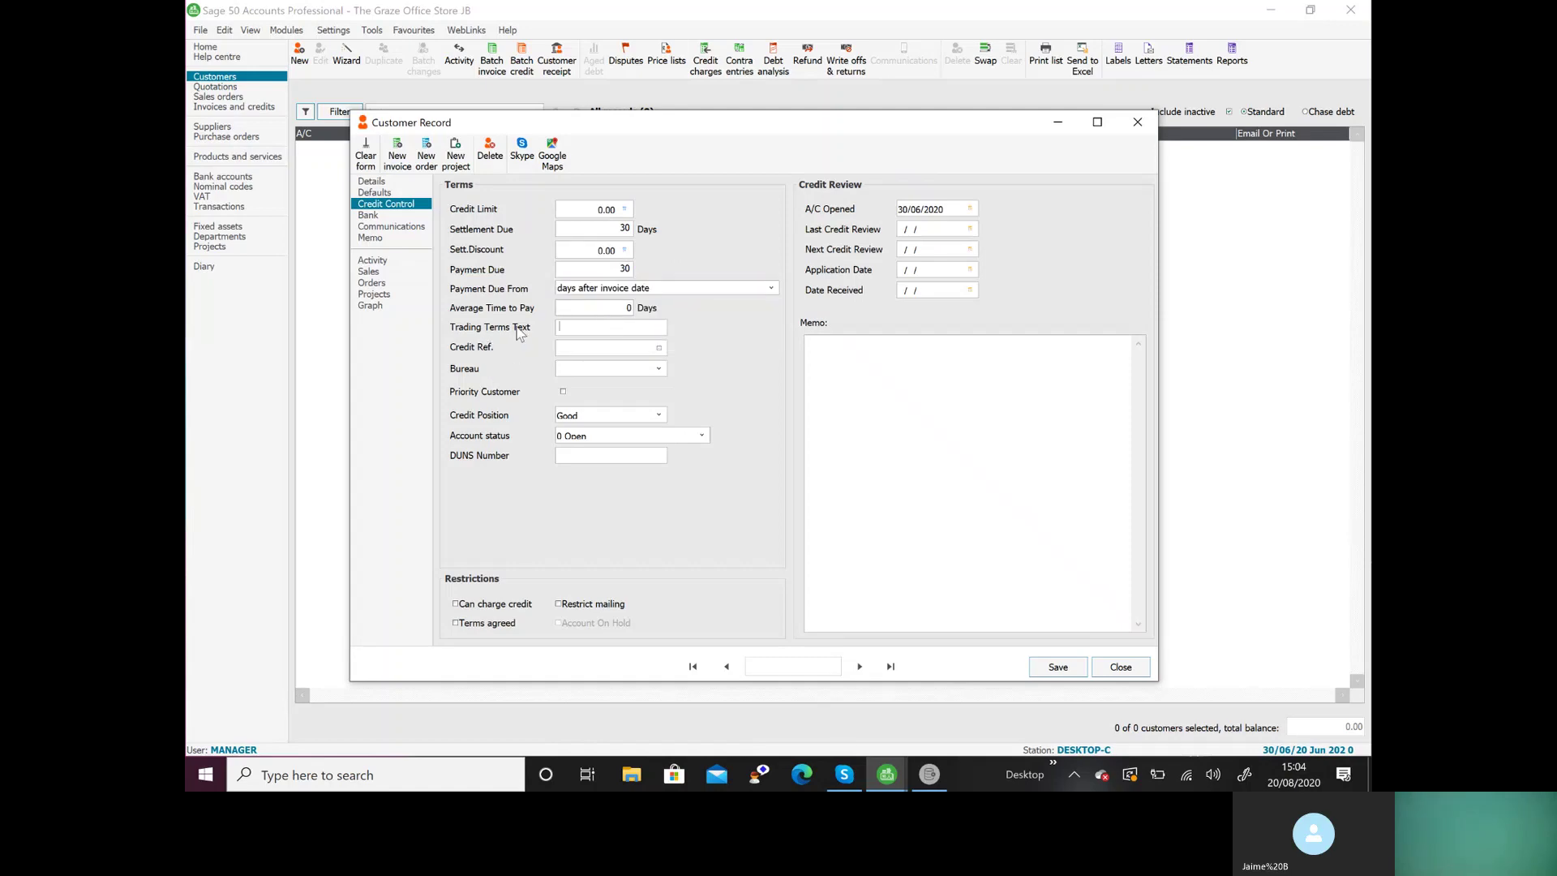
text(30 days)
Save the account and enter an O/bal opening balance of 844.26 dated 01/06/2020
click(373, 184)
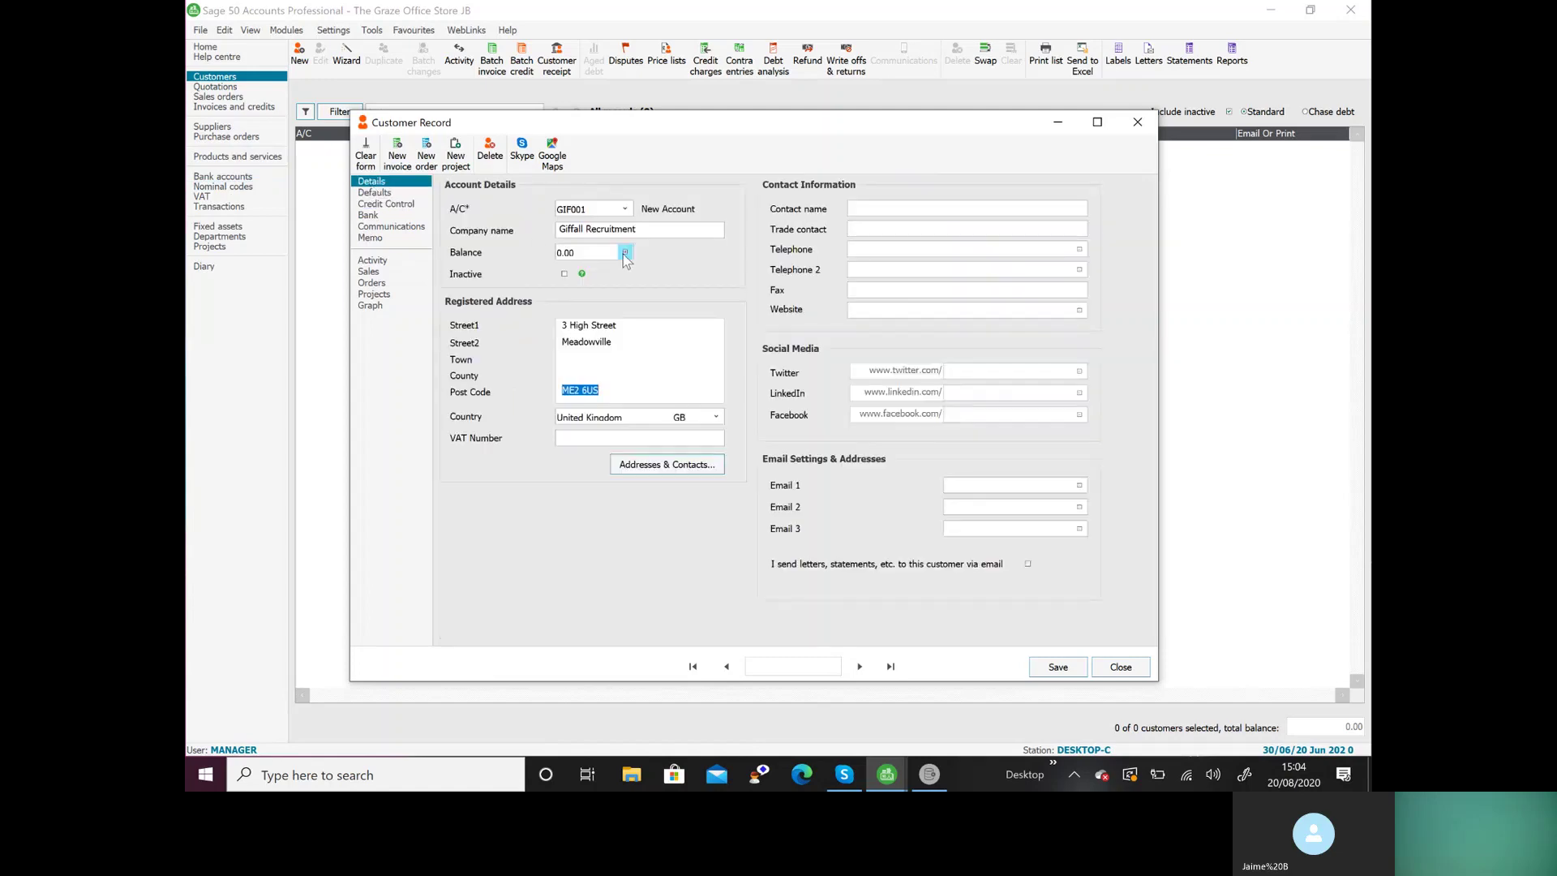
click(625, 254)
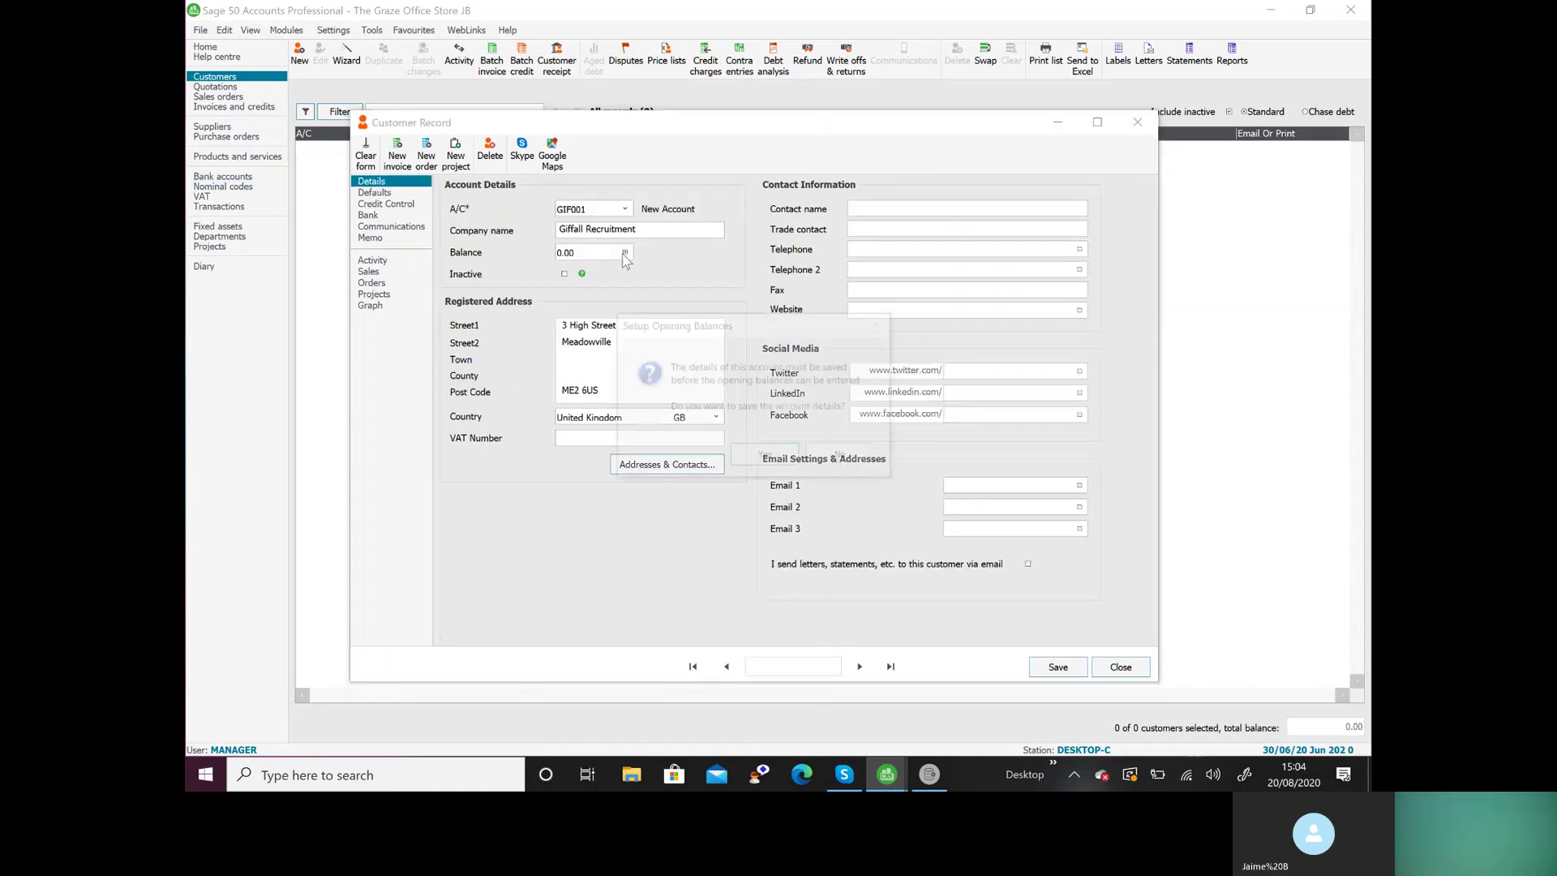
click(765, 457)
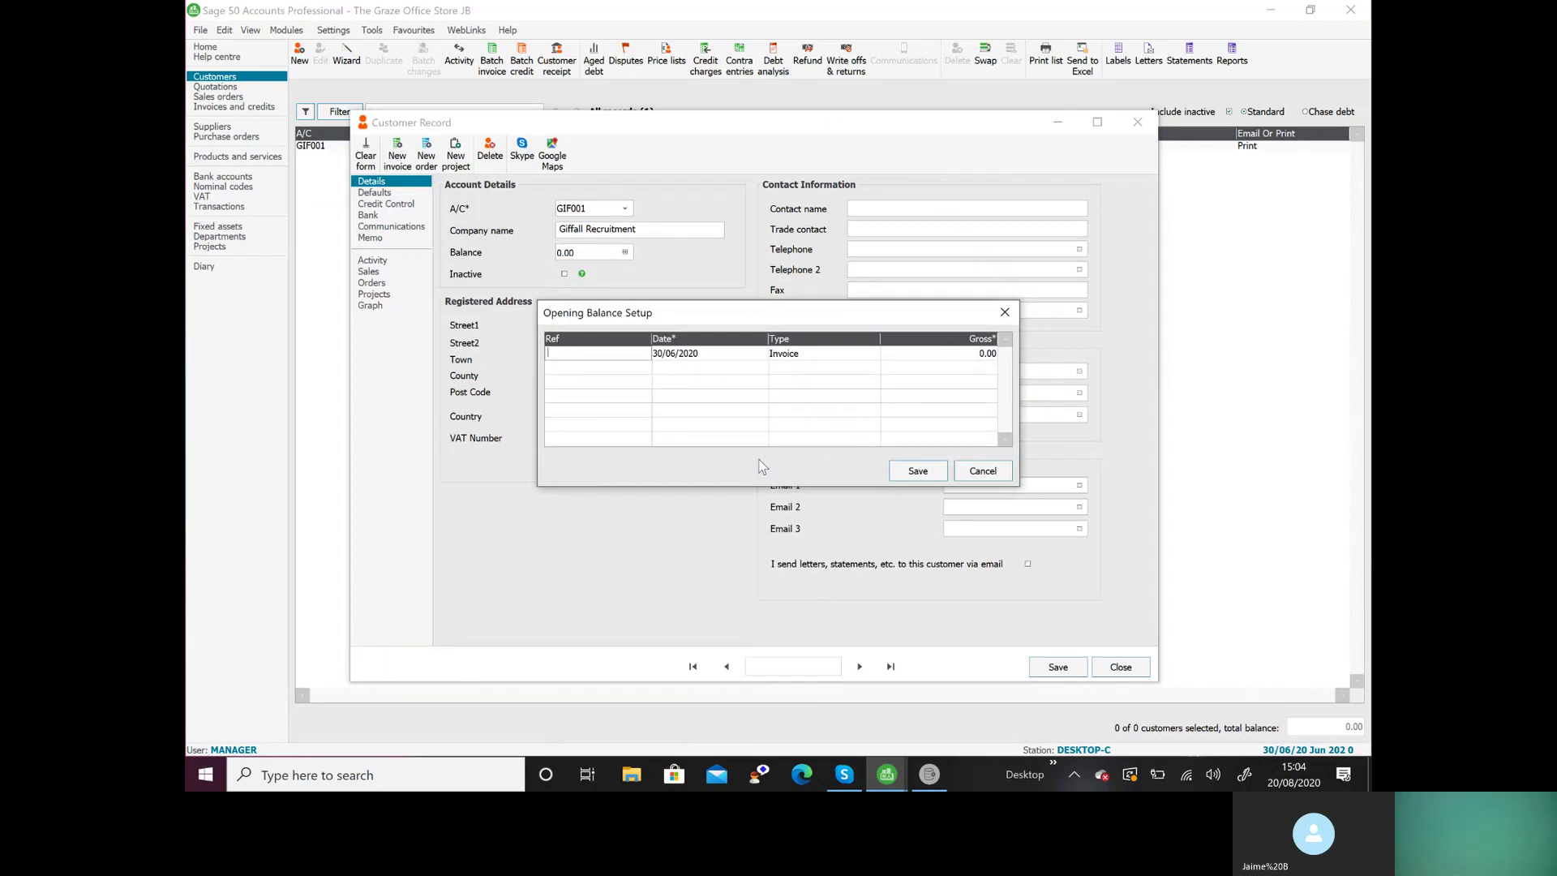
text(O/bal)
key(Tab)
text(01/06/2020)
key(Tab)
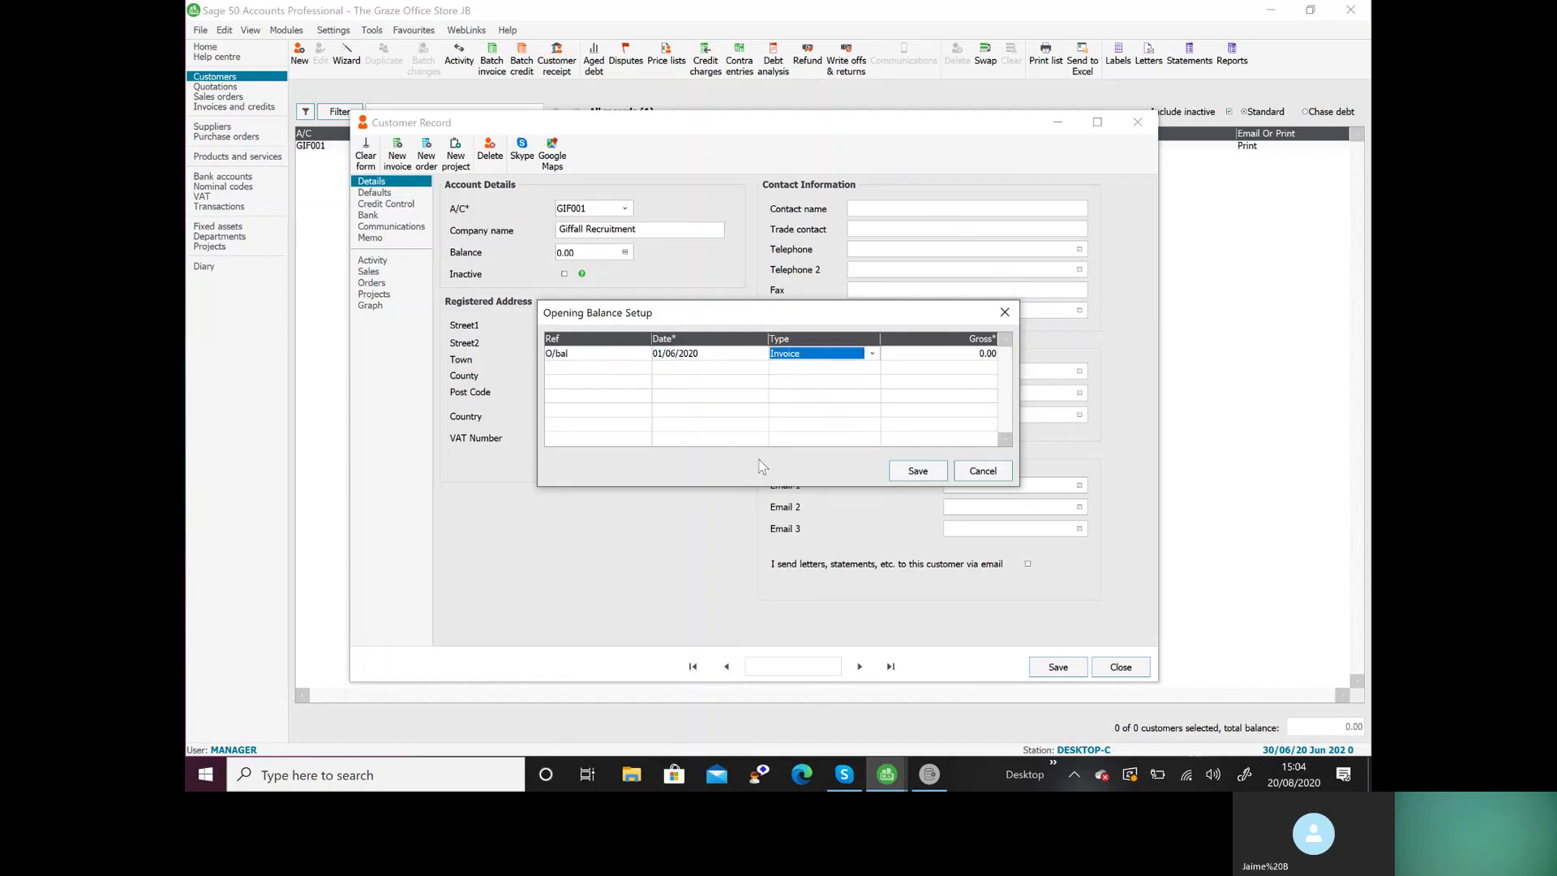
key(Tab)
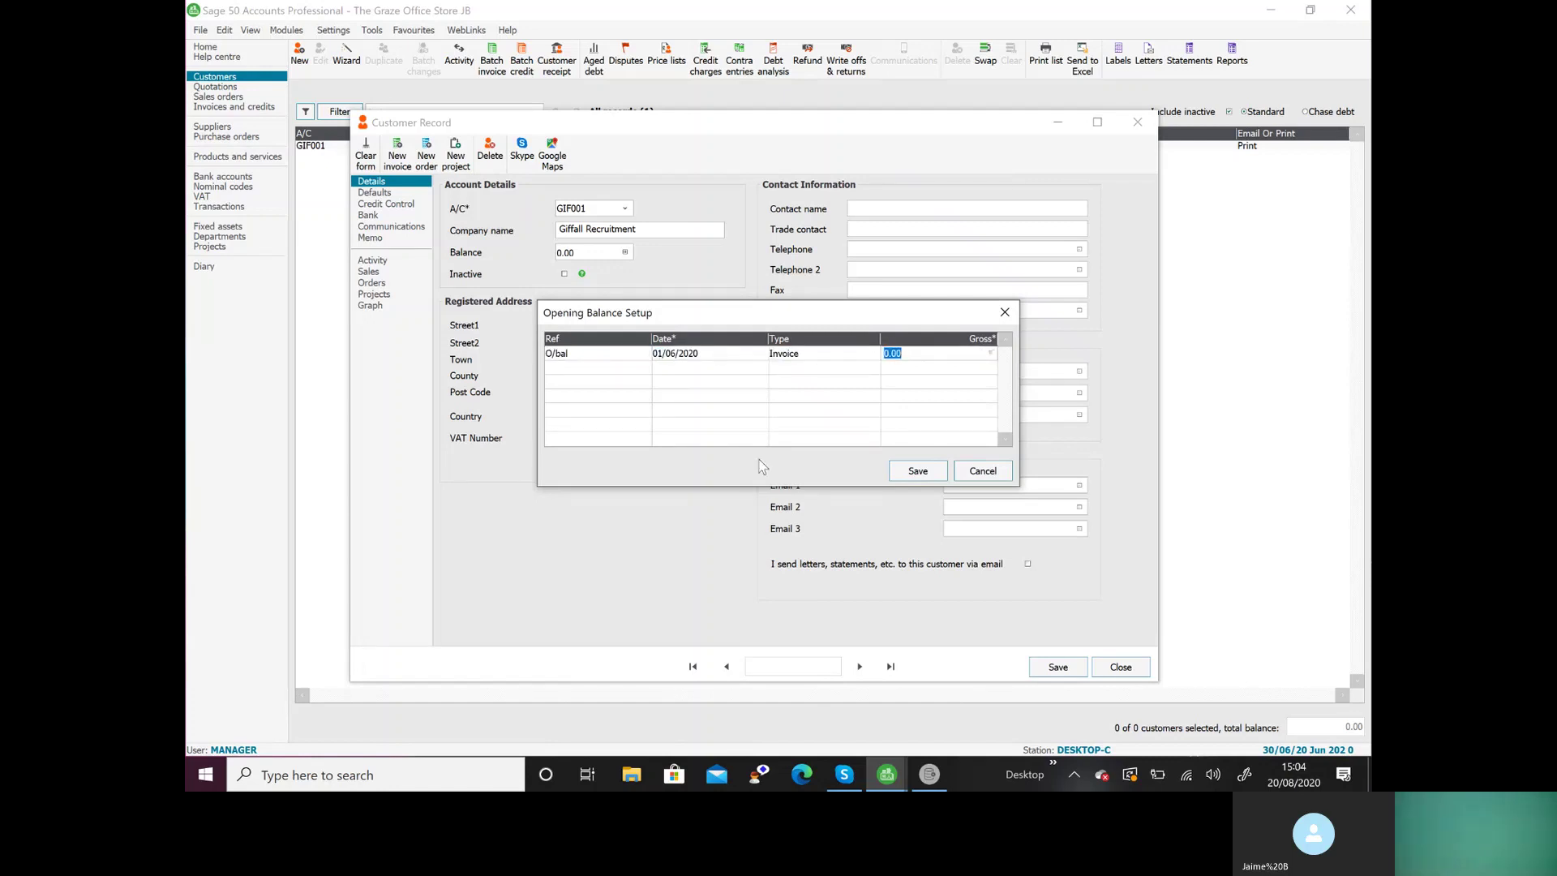
text(844.26)
click(874, 350)
Keep the opening balance type as Invoice, save it, then save the customer record
click(873, 353)
click(873, 352)
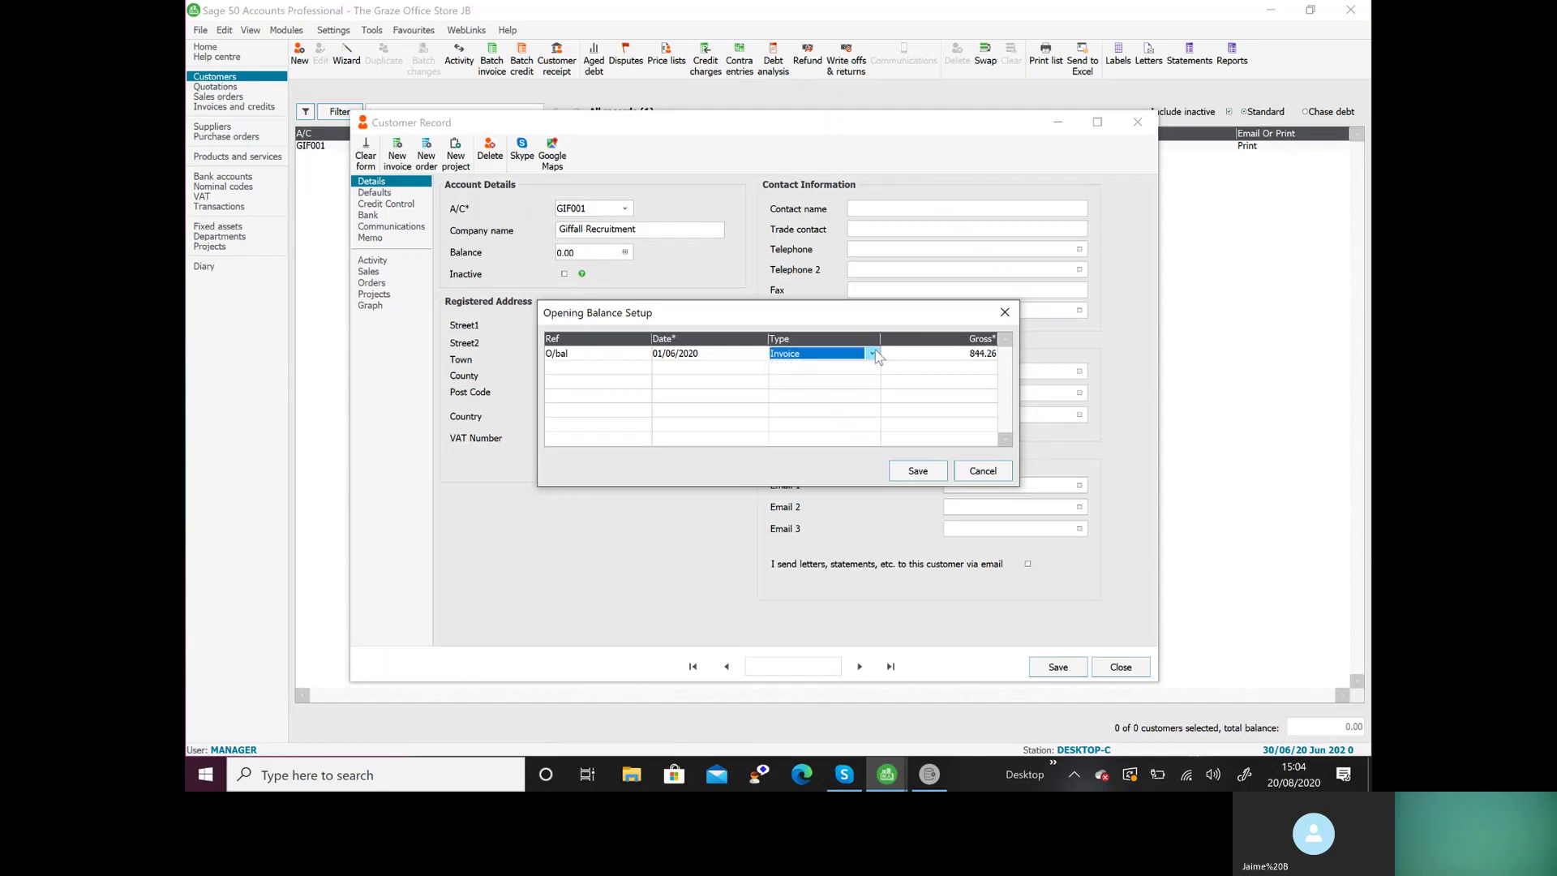
click(897, 478)
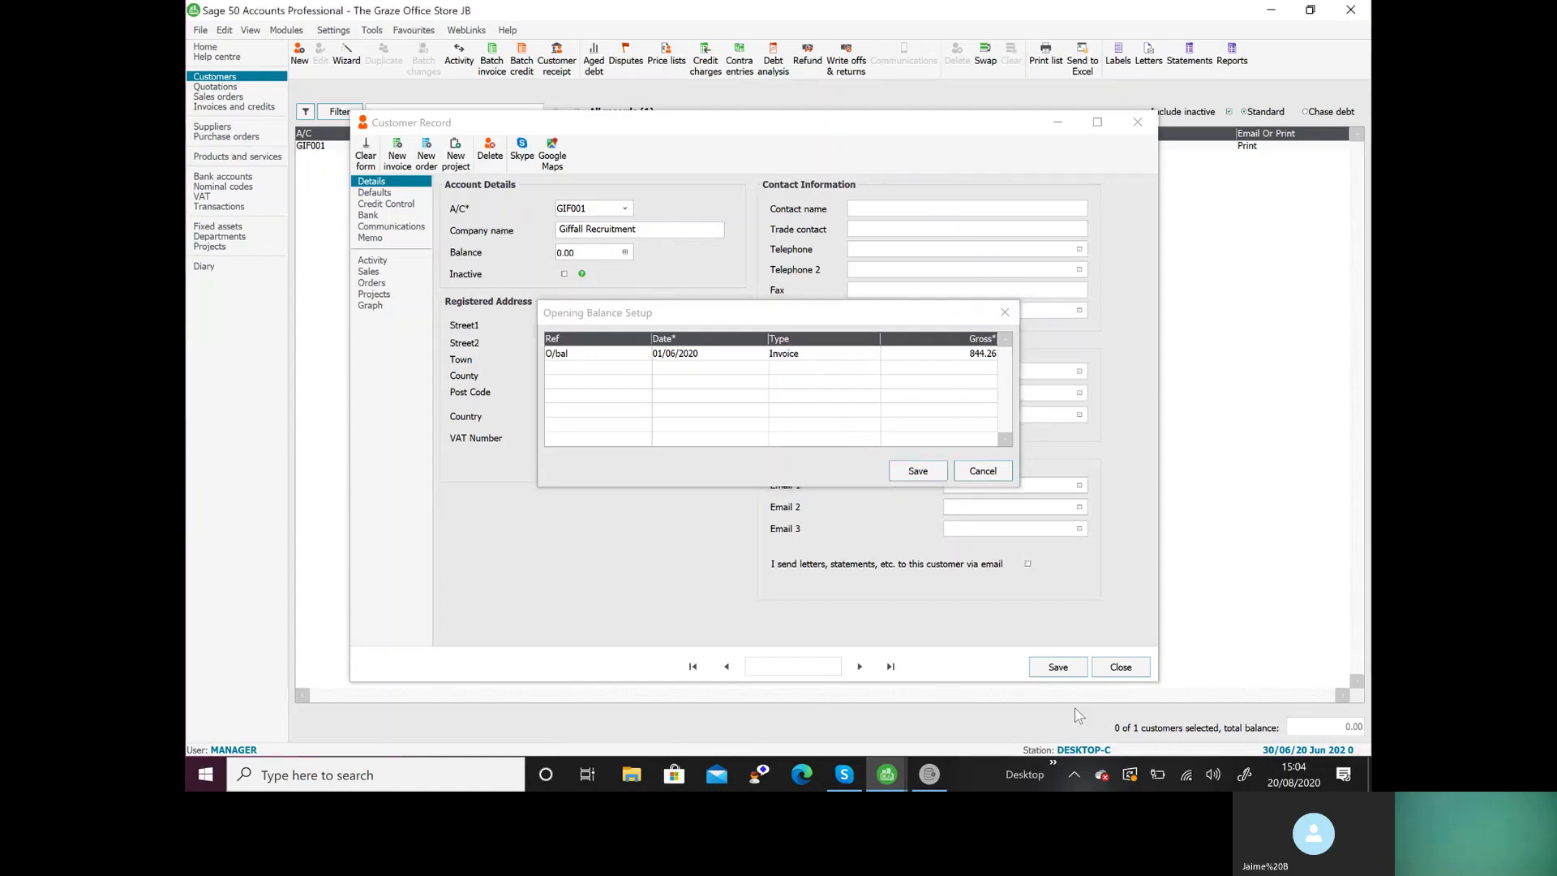
click(1055, 668)
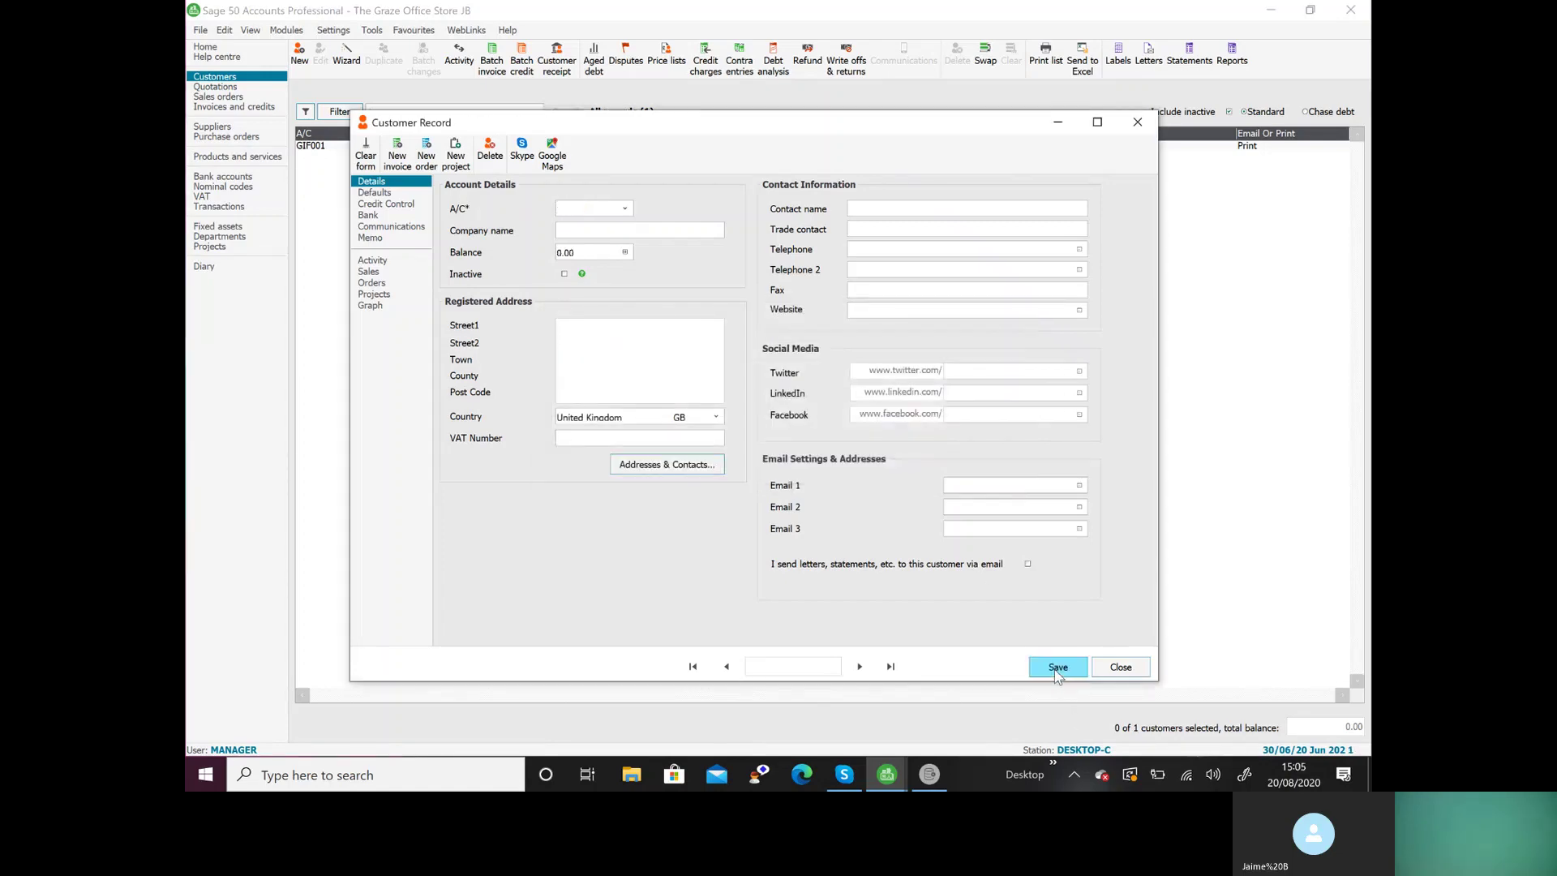
Start the next customer with its account code and company name Happy Engineers Ltd
text(HAP001)
key(Tab)
text(Happy Engineers Ltd)
key(Tab)
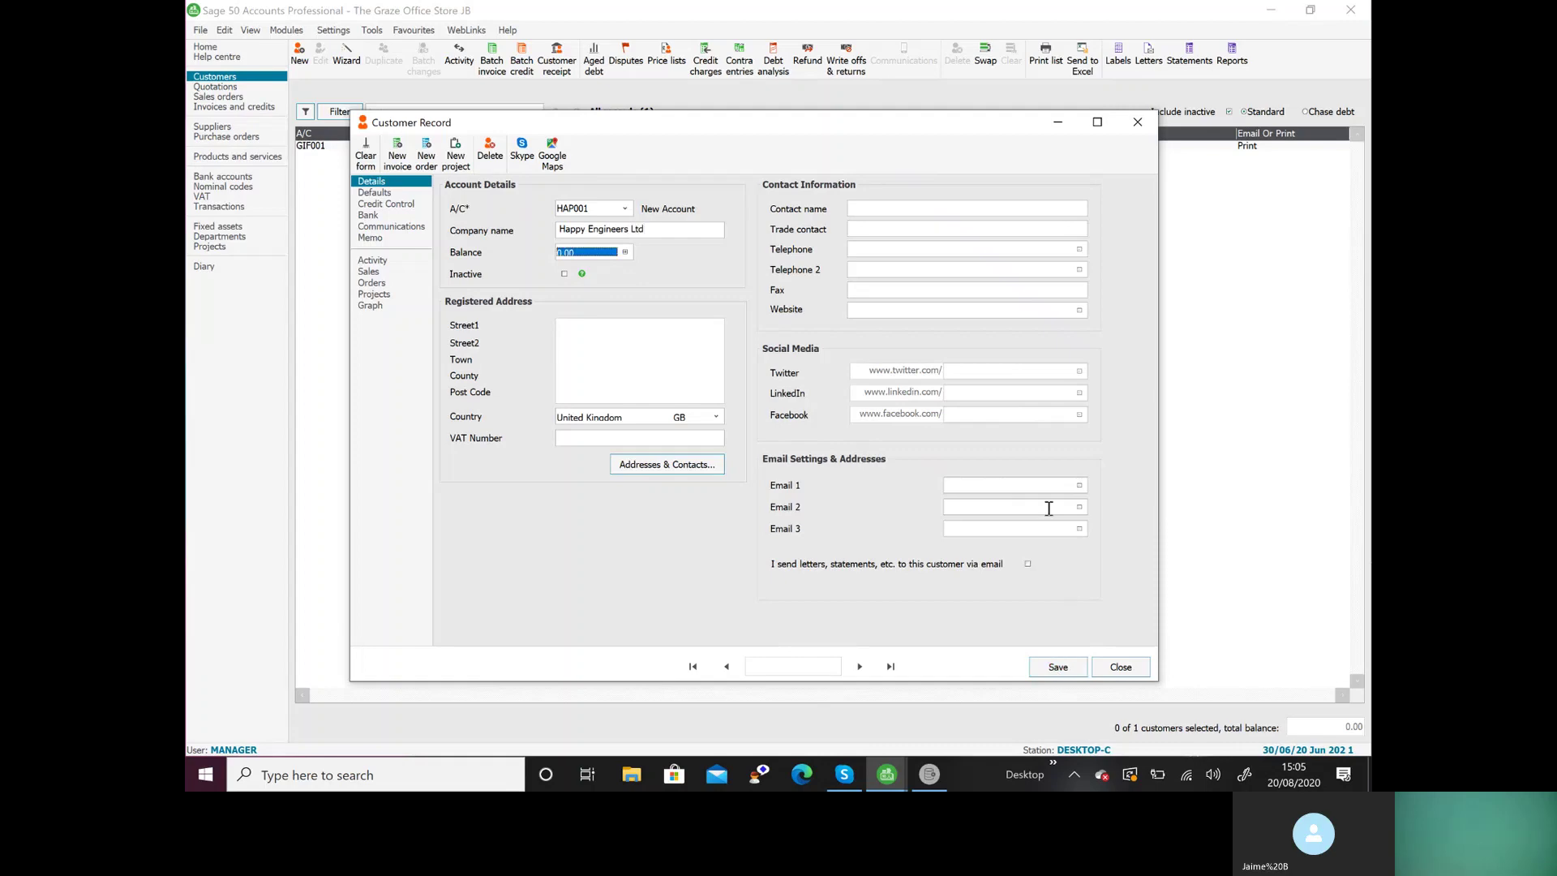
Save the account and record an O/bal opening invoice of 1425.65 dated 01/06/2020
click(623, 252)
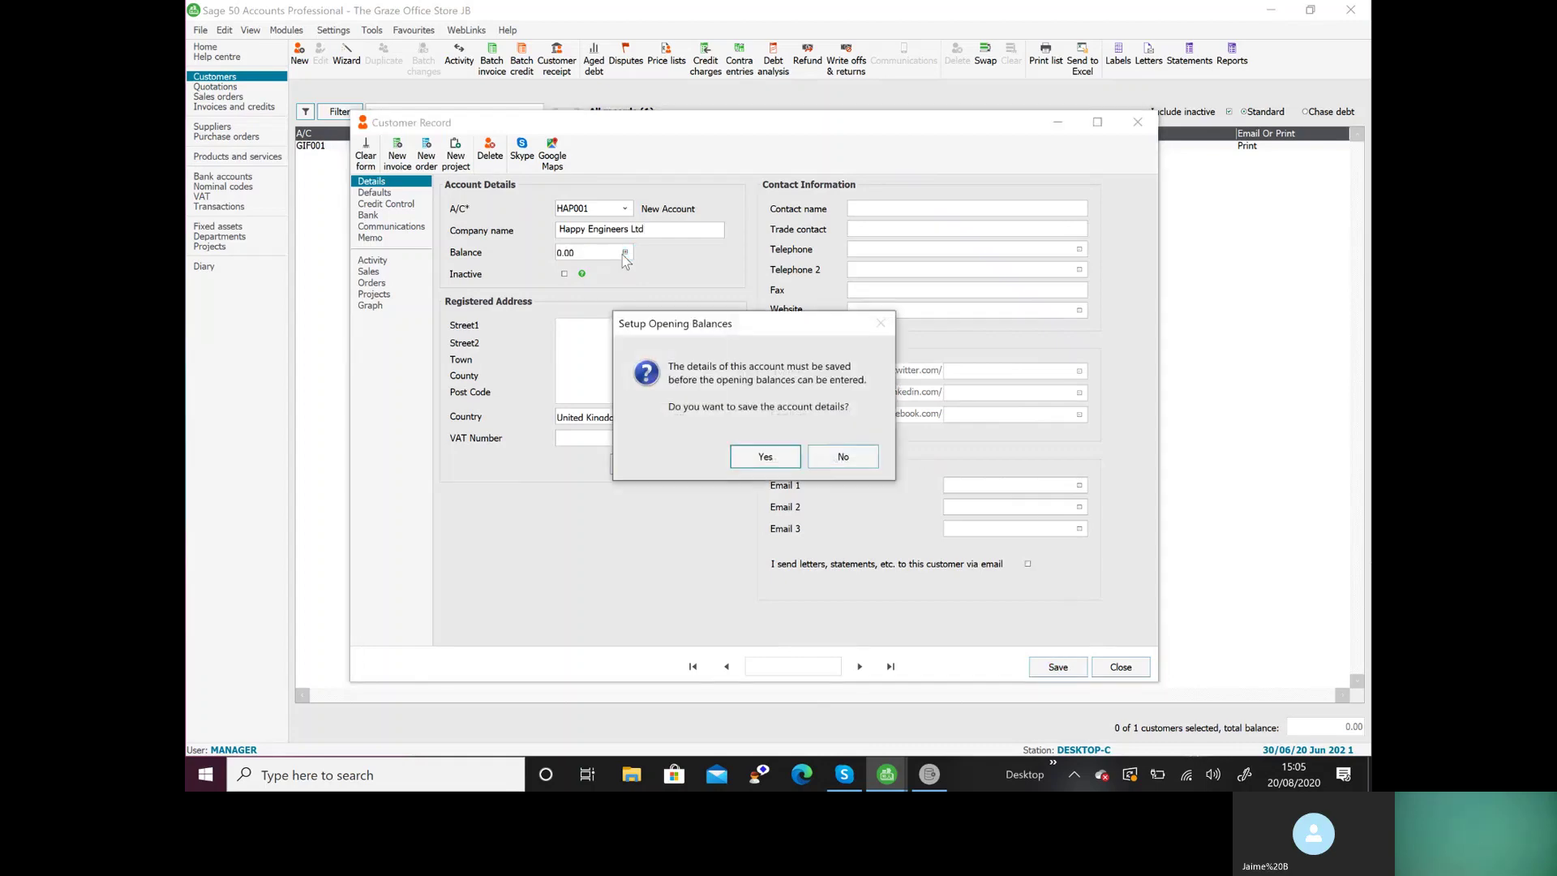
click(774, 455)
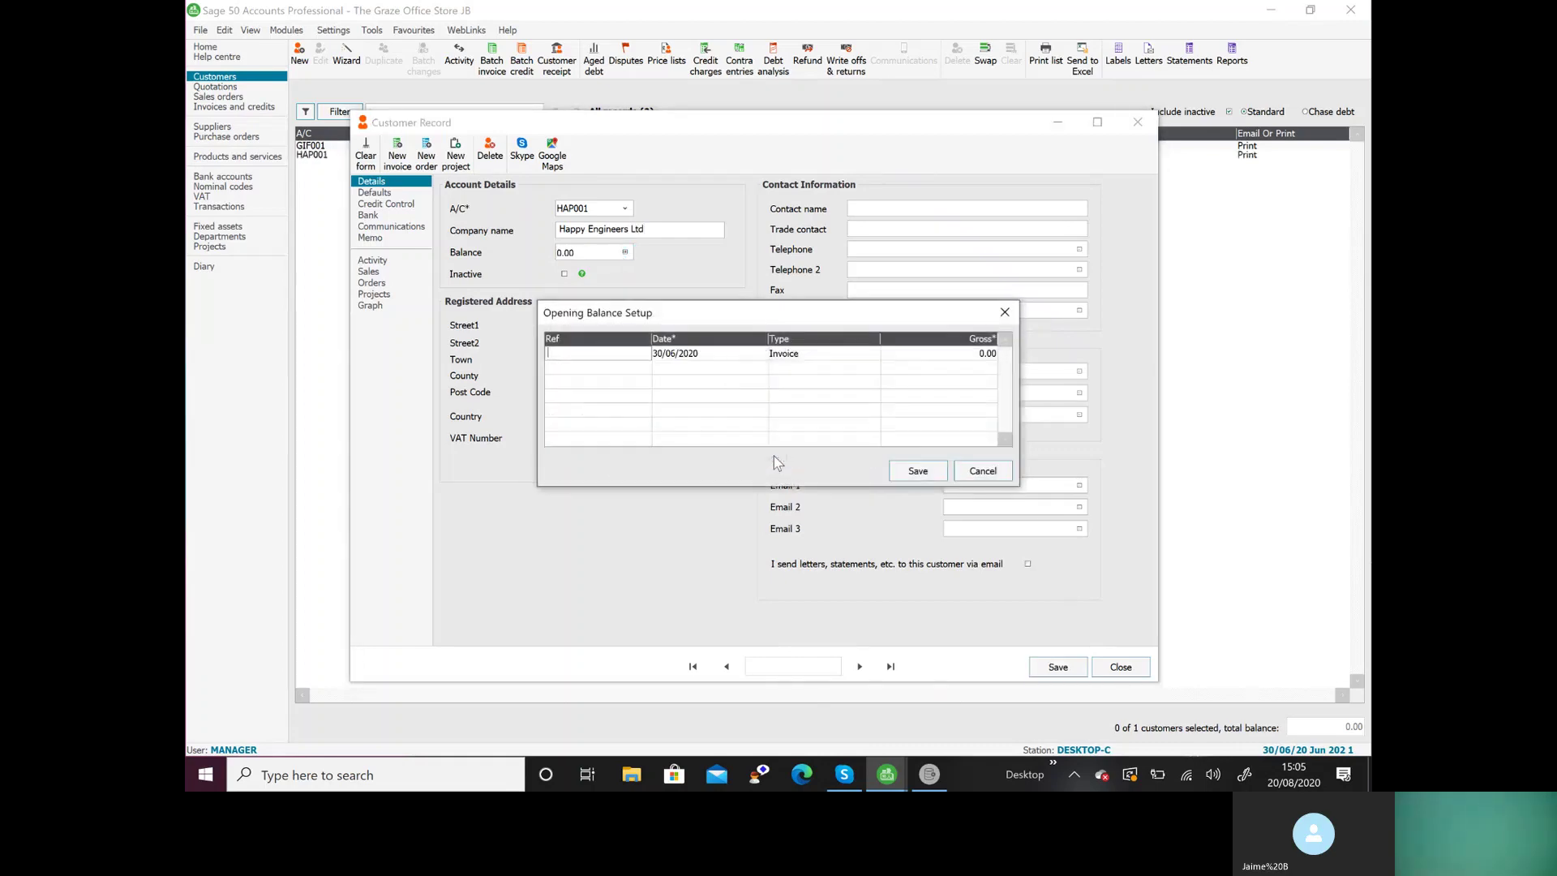
text(O/bal)
key(Tab)
text(01/06)
key(Tab)
key(Tab)
text(1425.65)
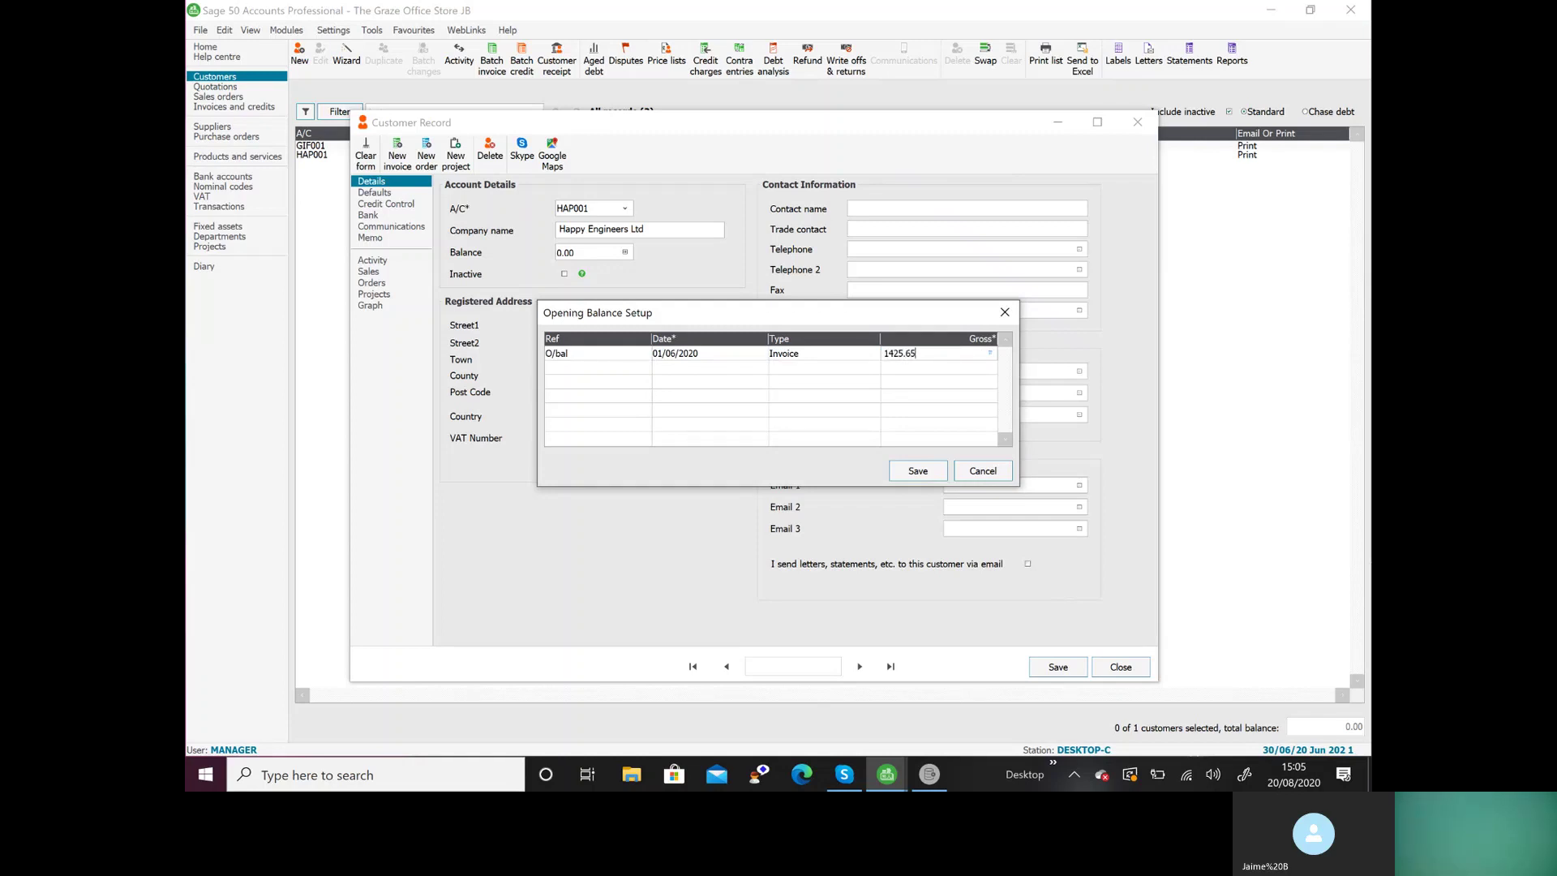
click(930, 474)
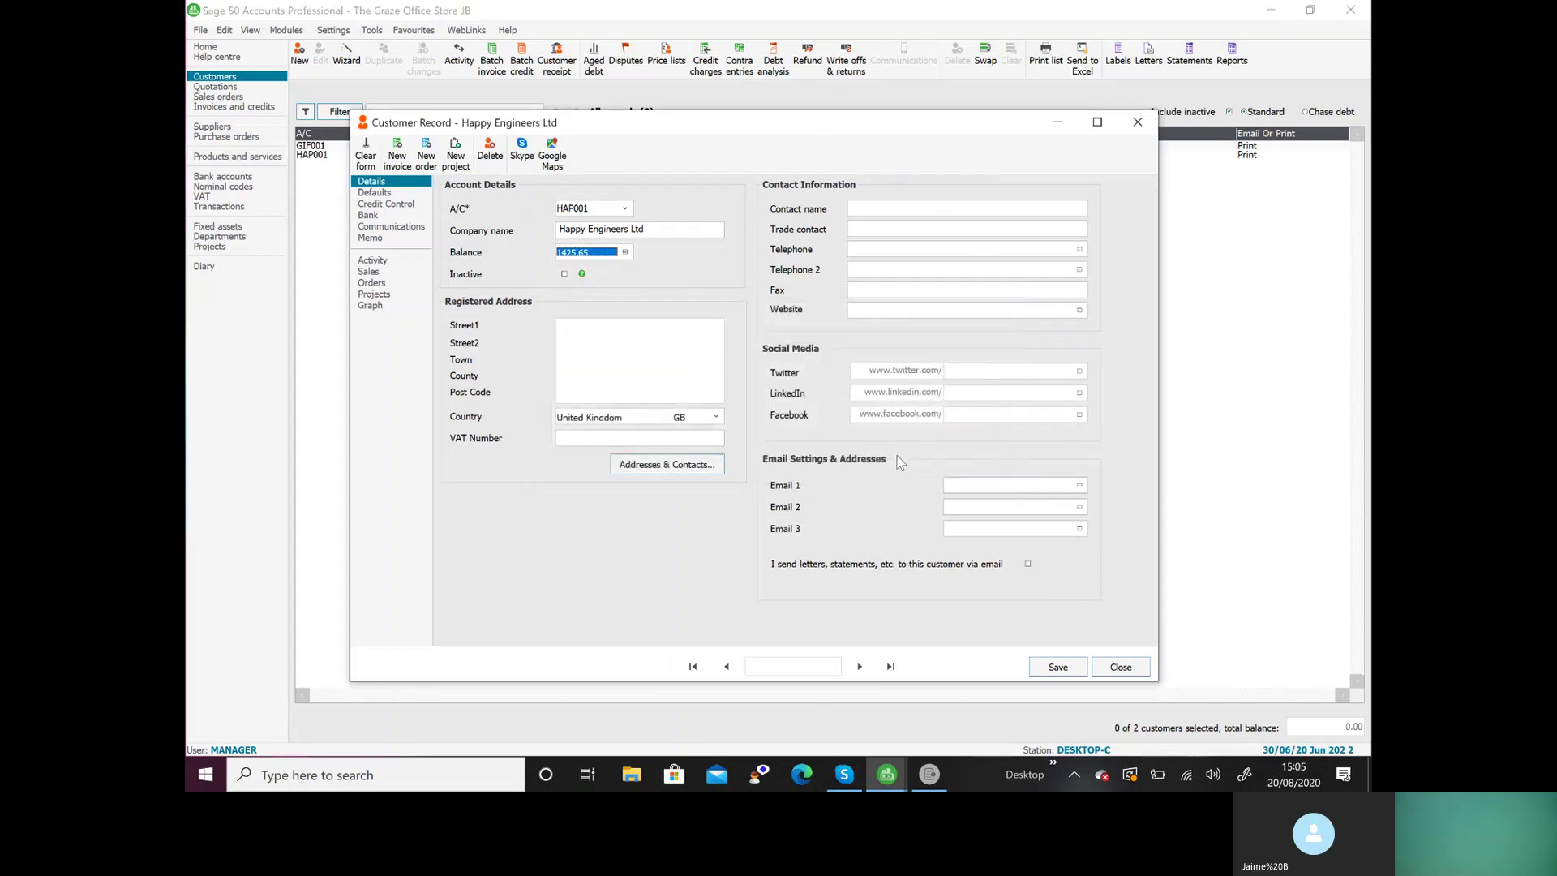
Enter Happy Engineers' street, town and post code on the address lines
click(599, 325)
text(27 The Grange)
key(Return)
text(Totton)
key(Return)
text(TT21 2SA)
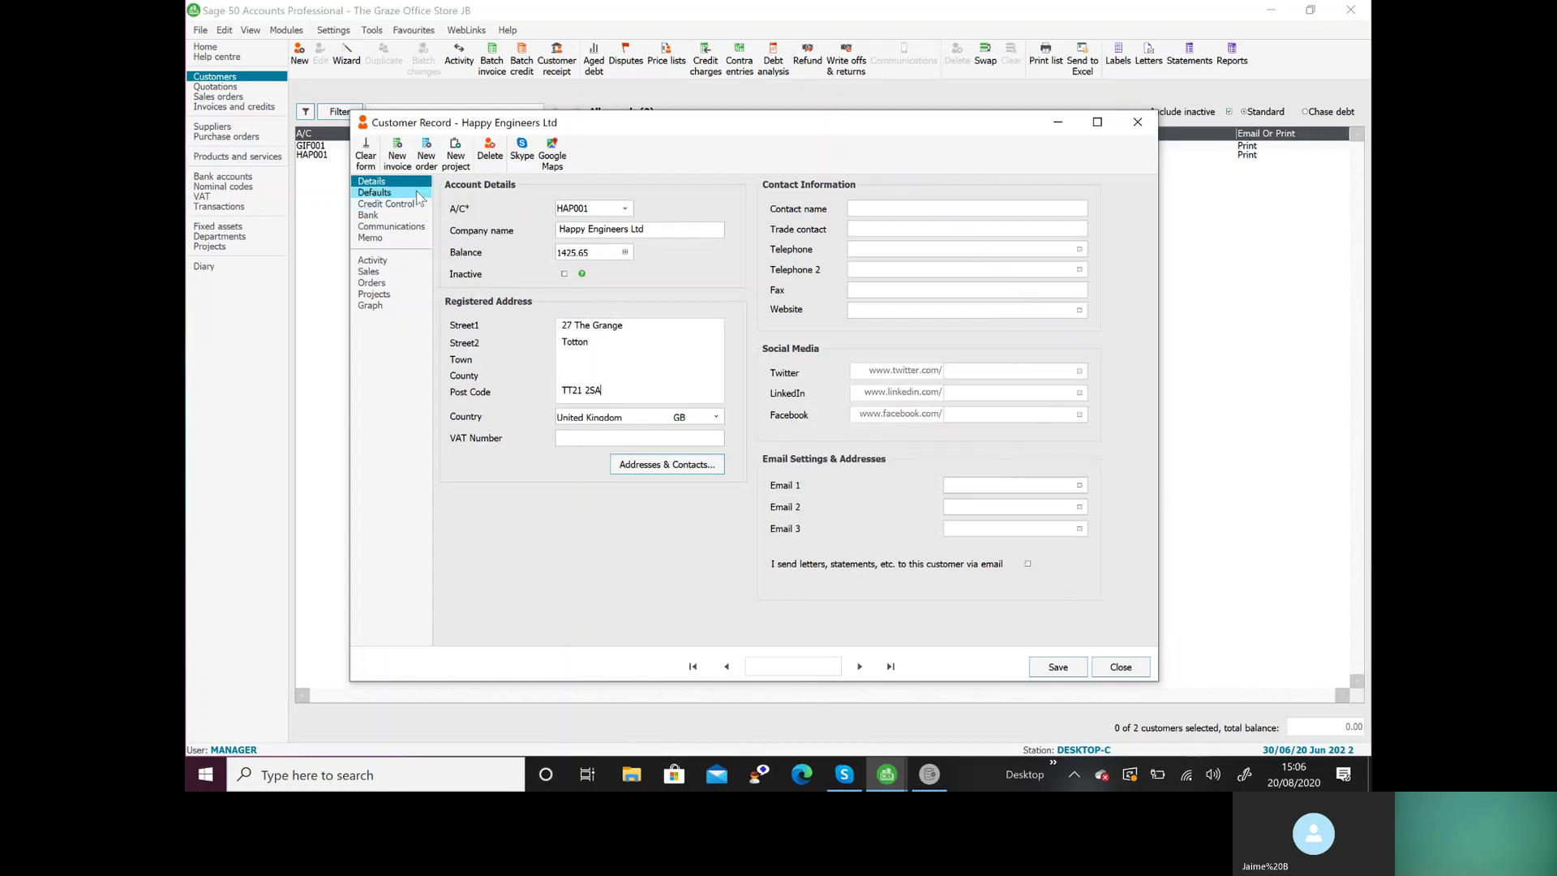
Set settlement and payment due to 30 with '30 days' trading terms text, and save
click(386, 204)
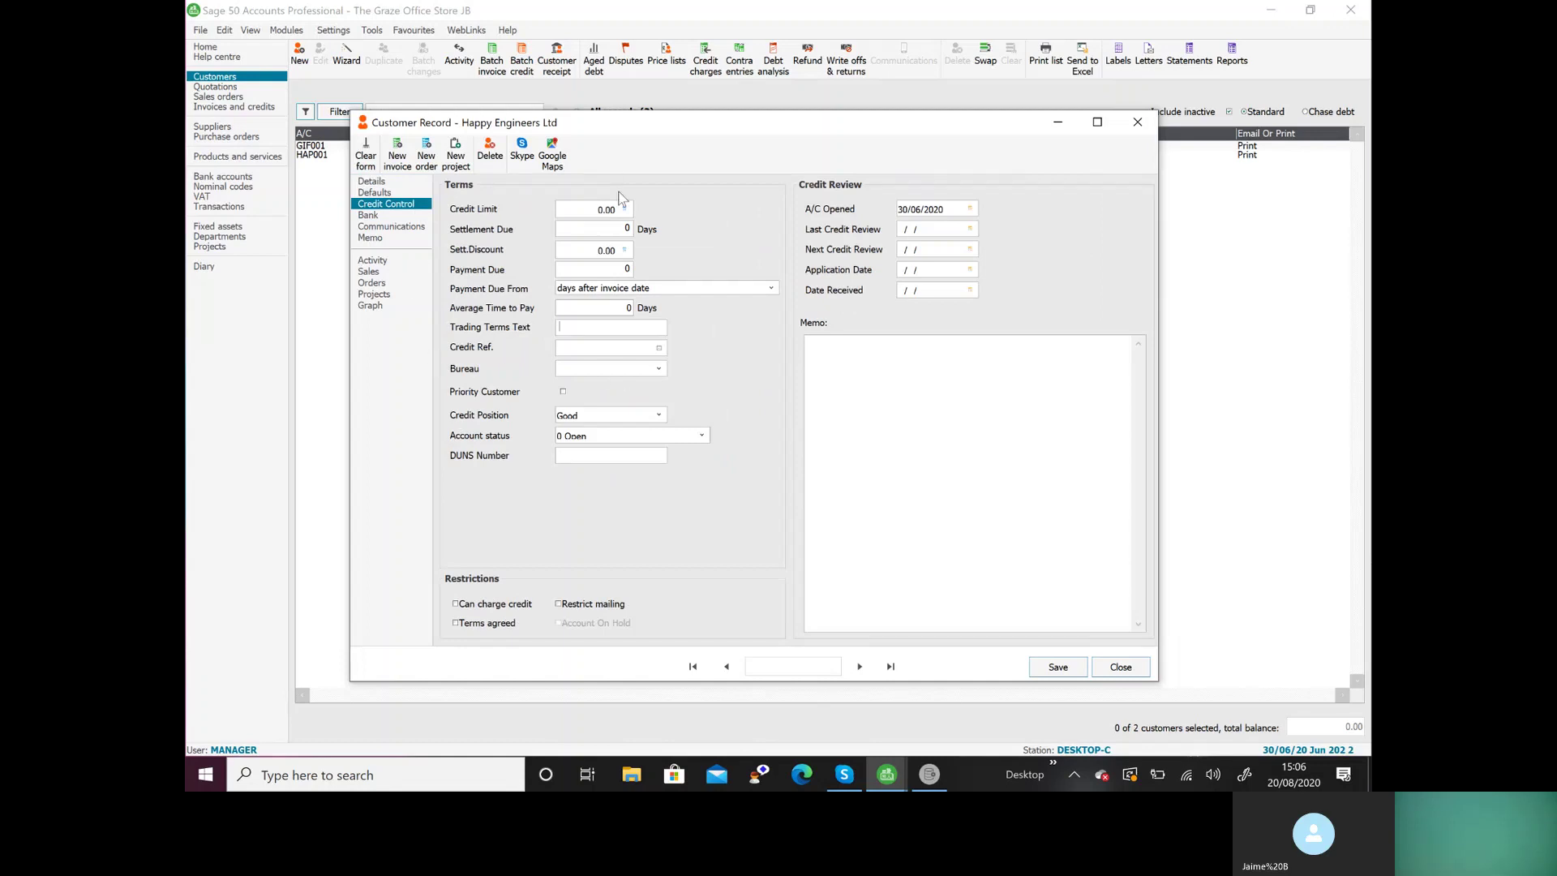
click(620, 234)
text(30)
click(618, 276)
text(30)
click(636, 331)
text(30)
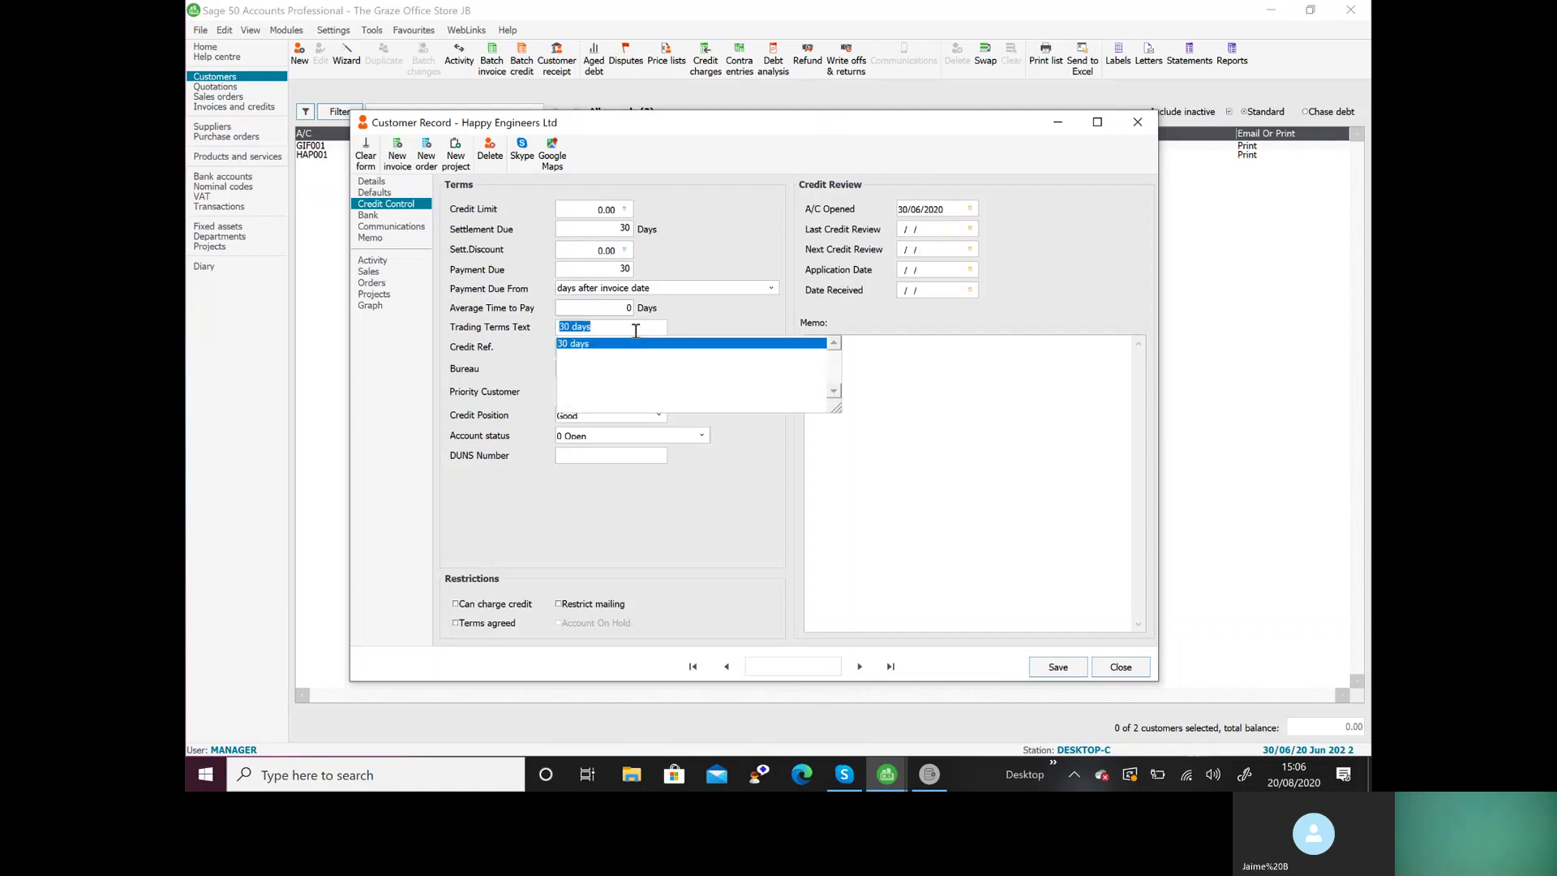
key(Tab)
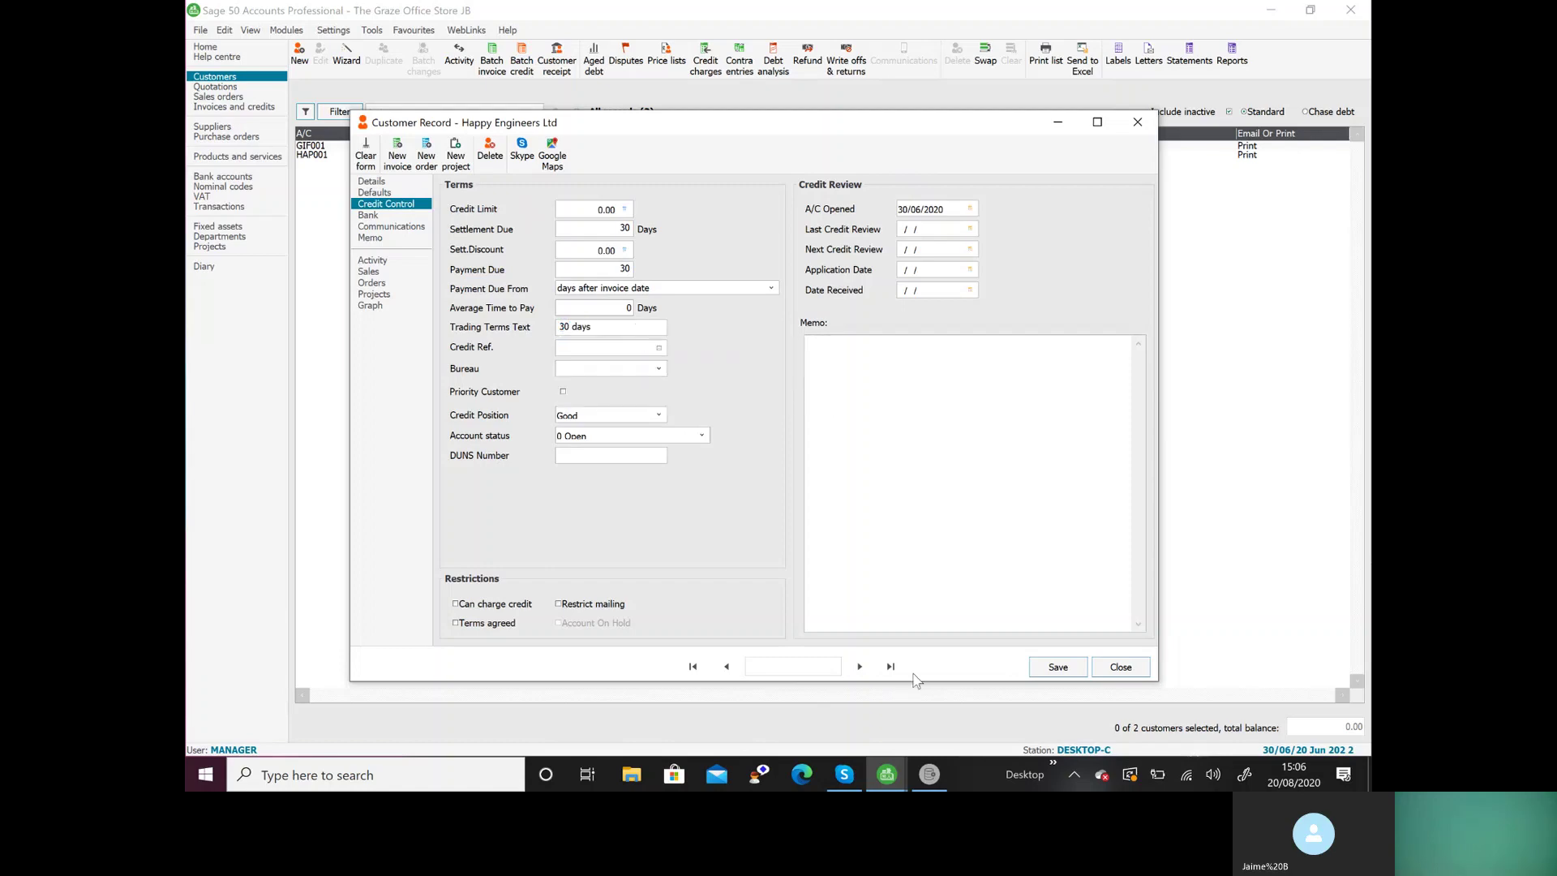
click(1045, 671)
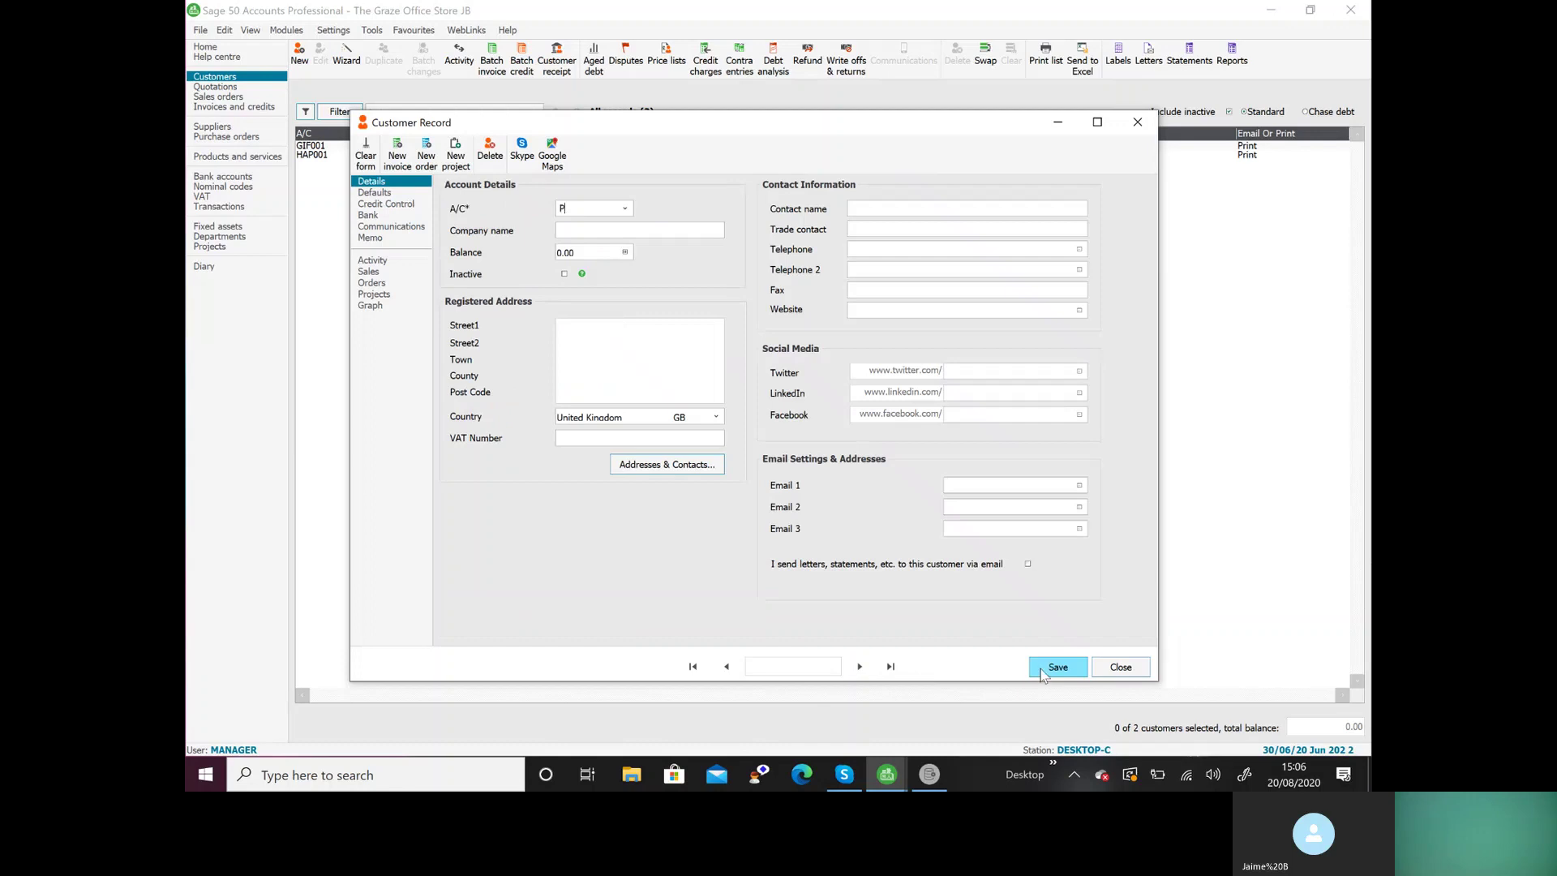
Enter the account code, company name Perry Cars and two street lines, then save
text(PER001)
key(Tab)
text(Perry C)
key(Tab)
key(Tab)
key(Tab)
text(25 Edge Avenue)
key(Return)
text(Jeanpurt)
key(Return)
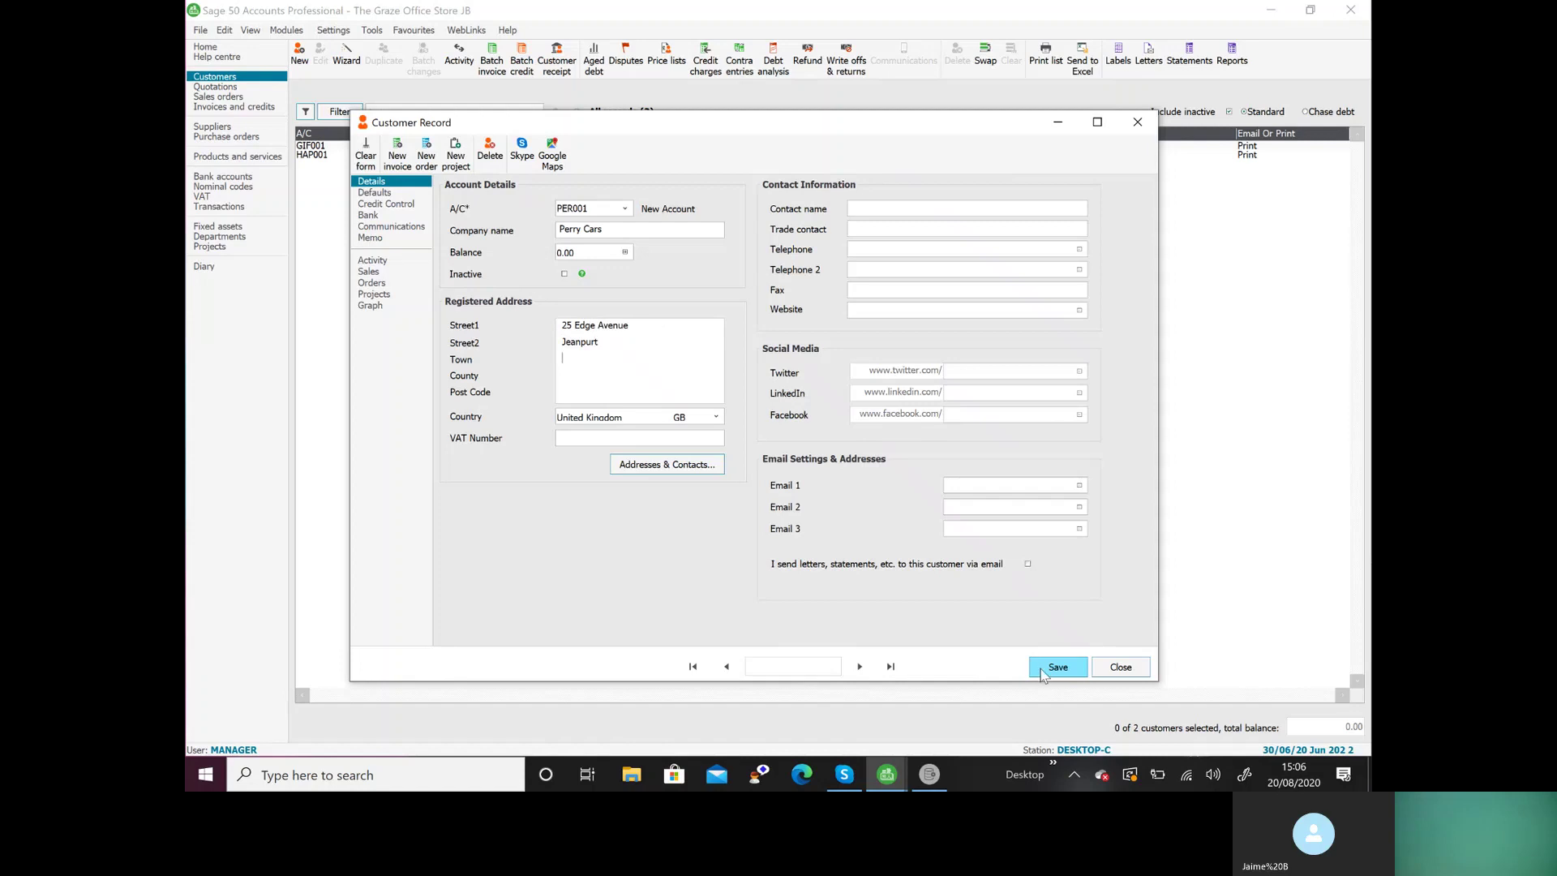
click(1055, 667)
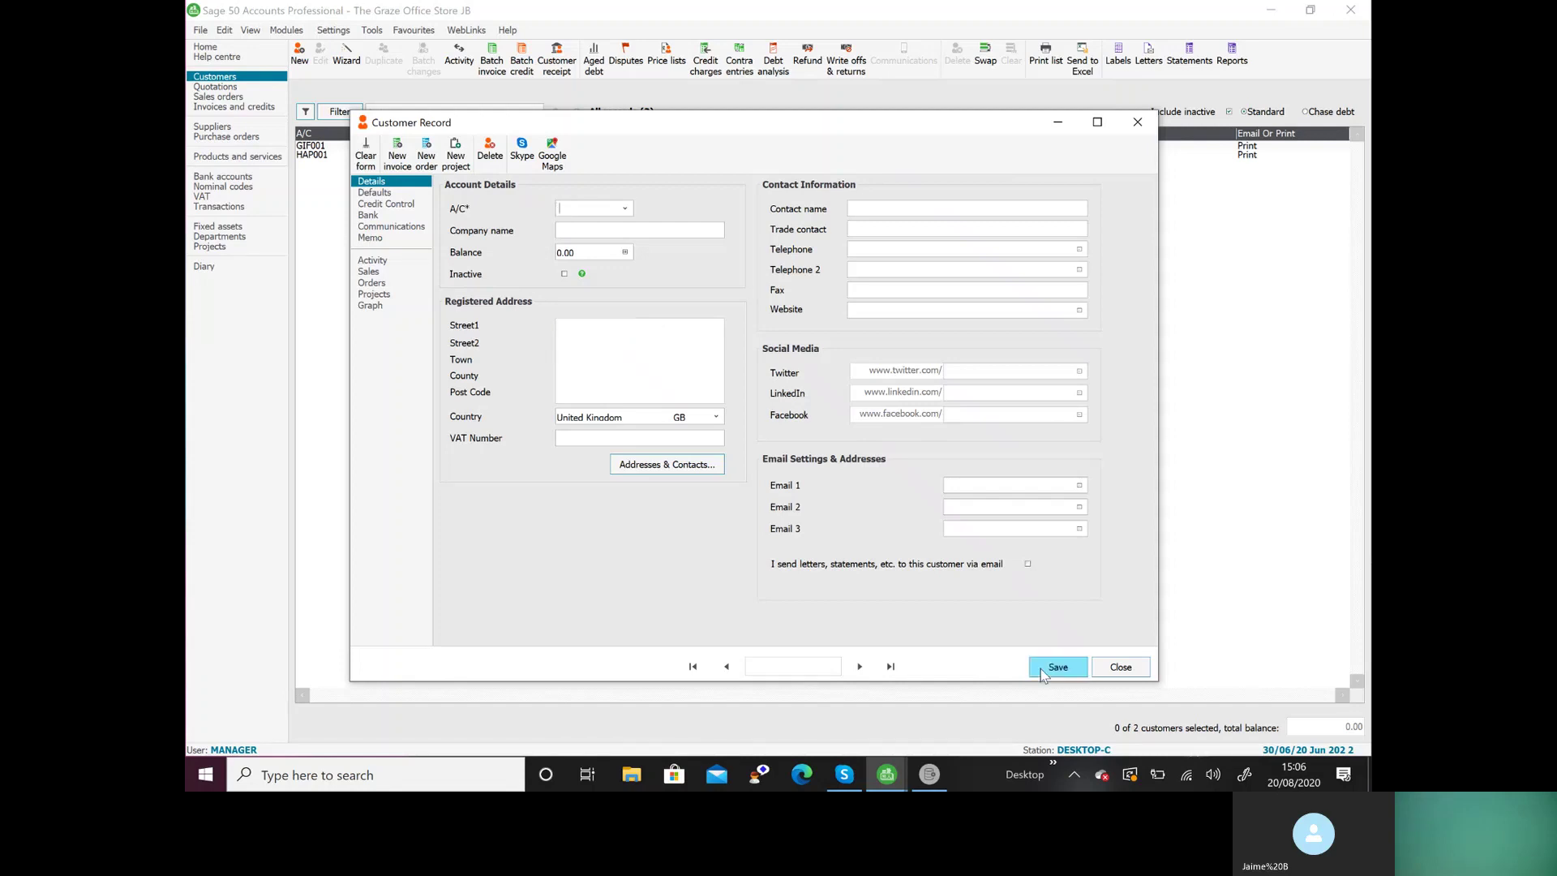
Reload the saved Perry Cars account, dismiss the terms warning, and add its post code
text(JE38TY)
key(BackSpace)
key(BackSpace)
key(BackSpace)
key(BackSpace)
key(BackSpace)
key(BackSpace)
text(PER001)
key(Tab)
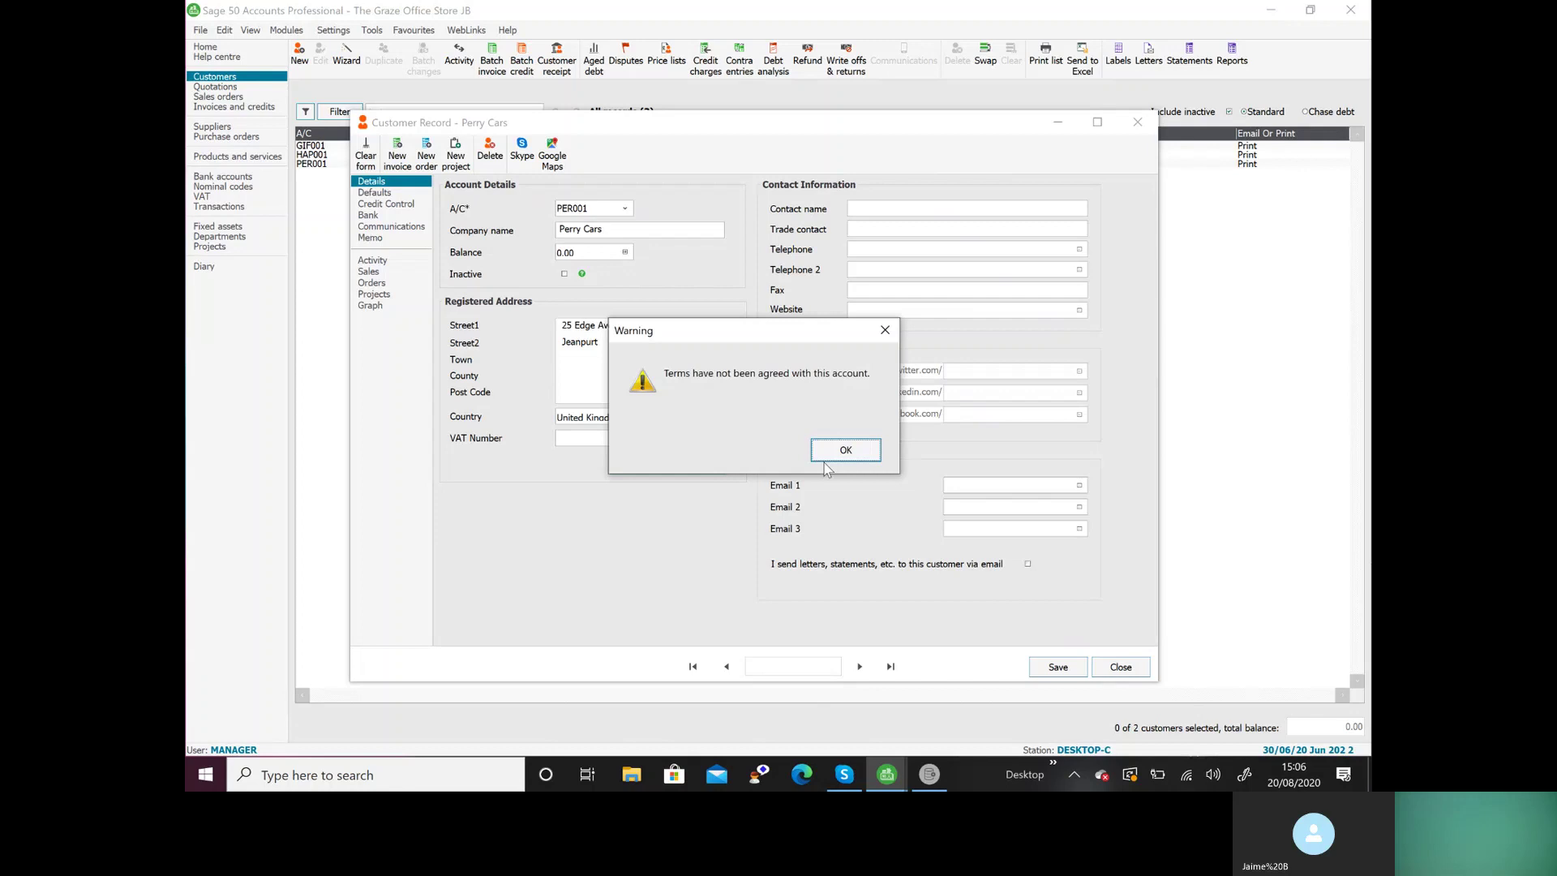
click(824, 461)
click(598, 398)
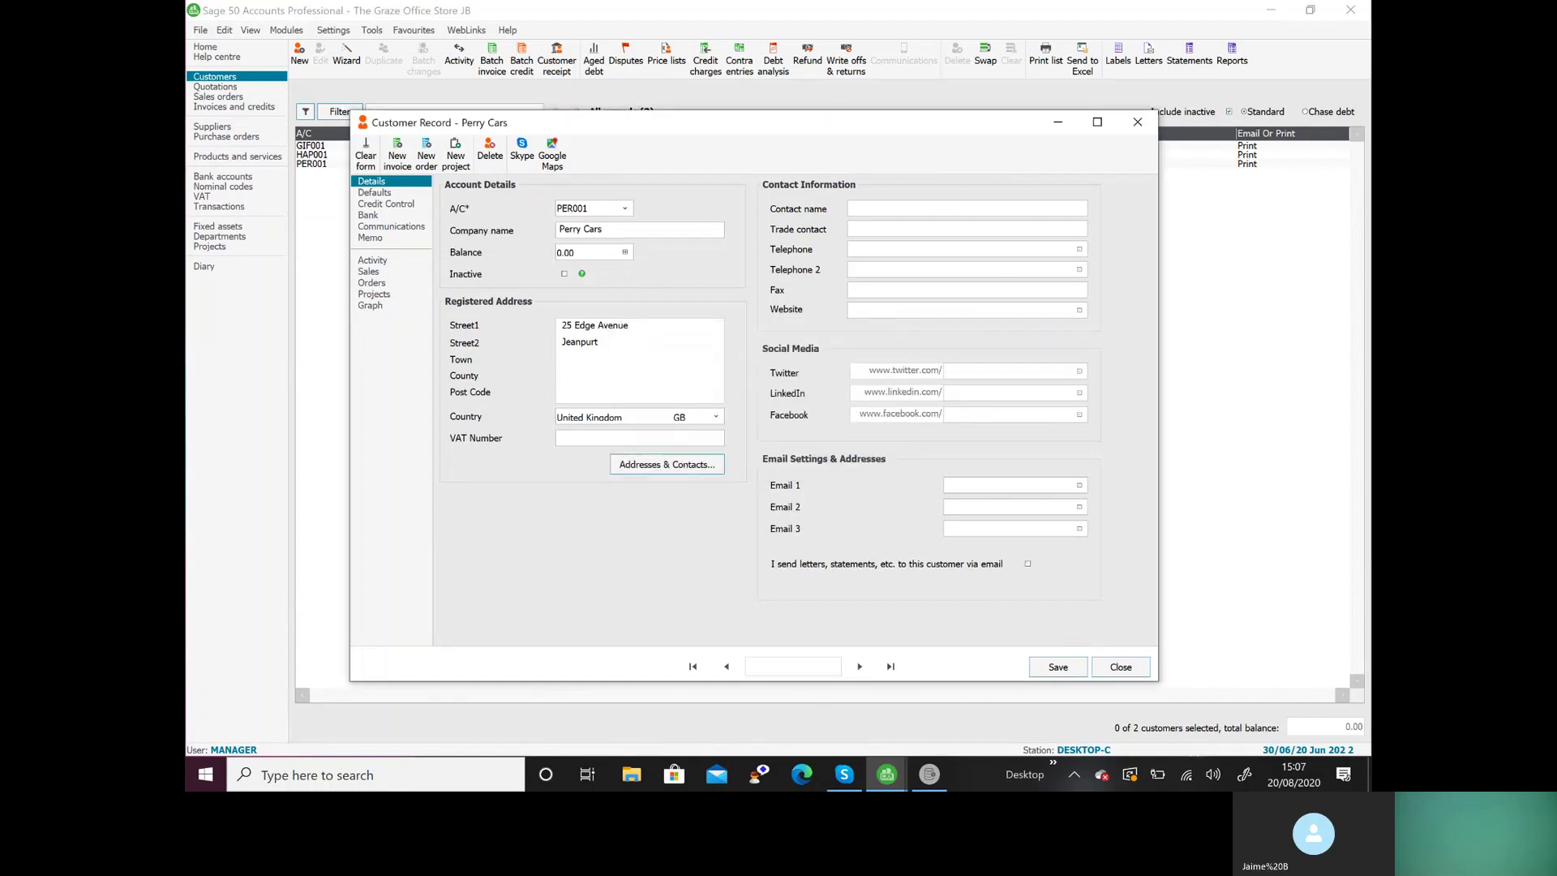
text(JE3 8TY)
Save the account and record an O/bal opening balance of 4680.00 dated 01/06/2020
click(621, 254)
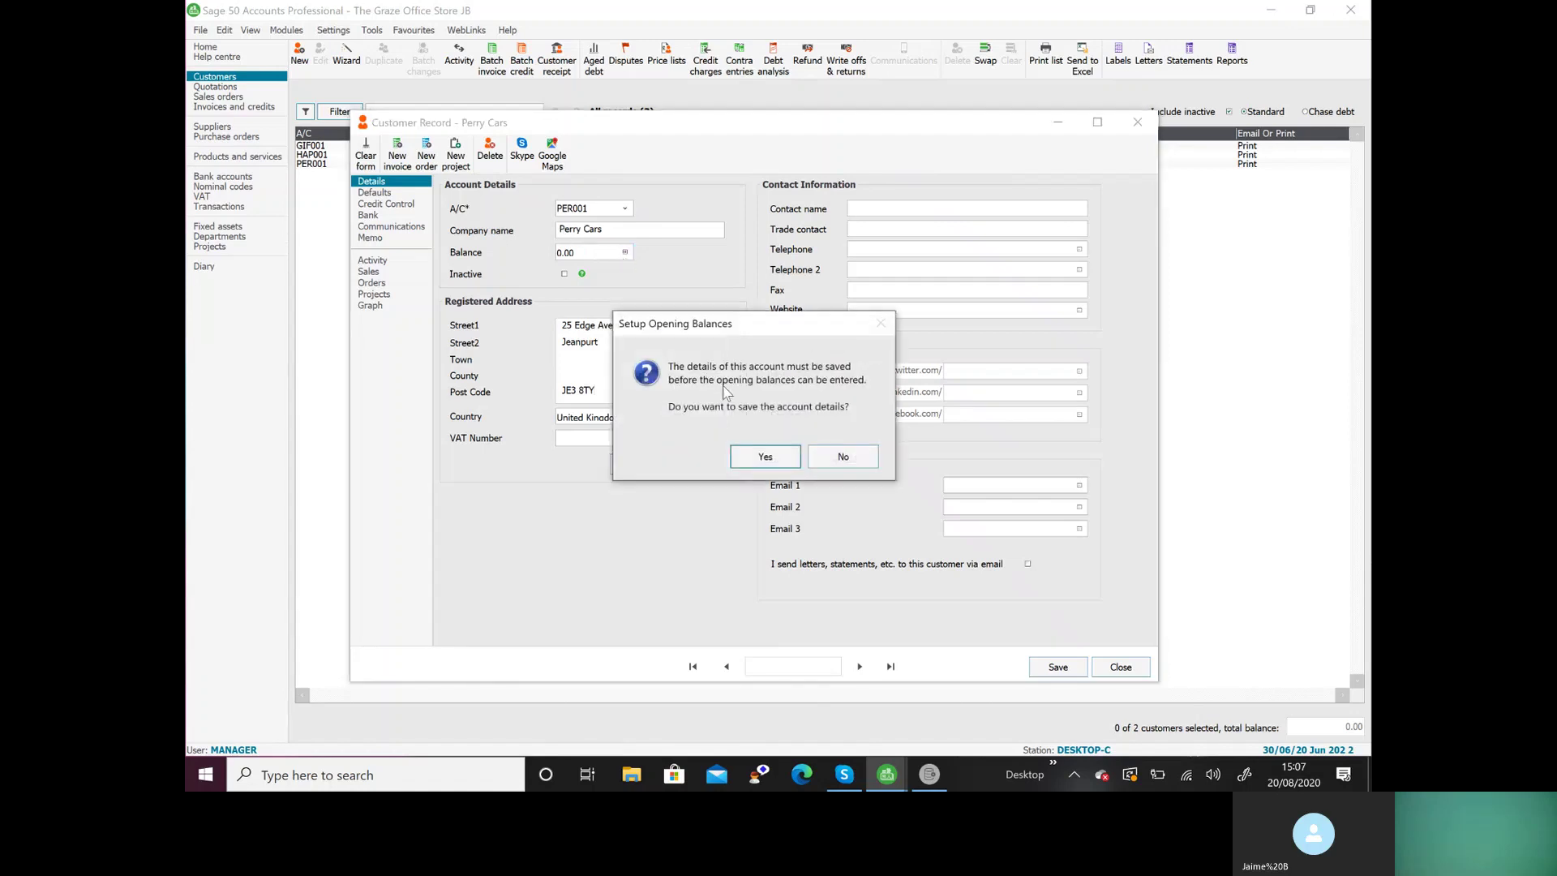
click(764, 456)
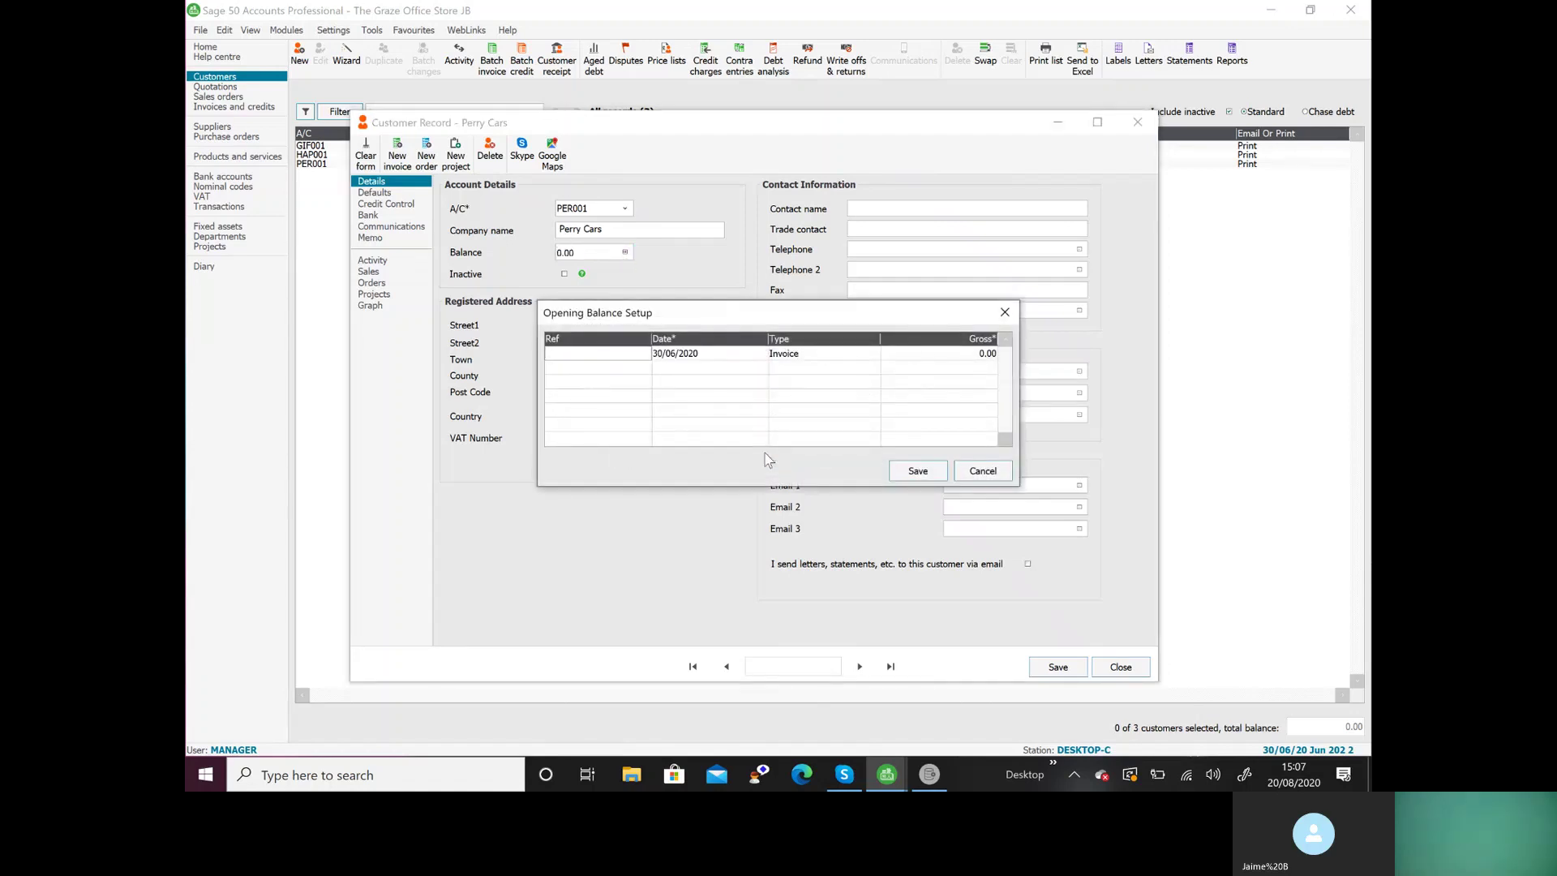
text(O/bal)
key(Tab)
text(01/)
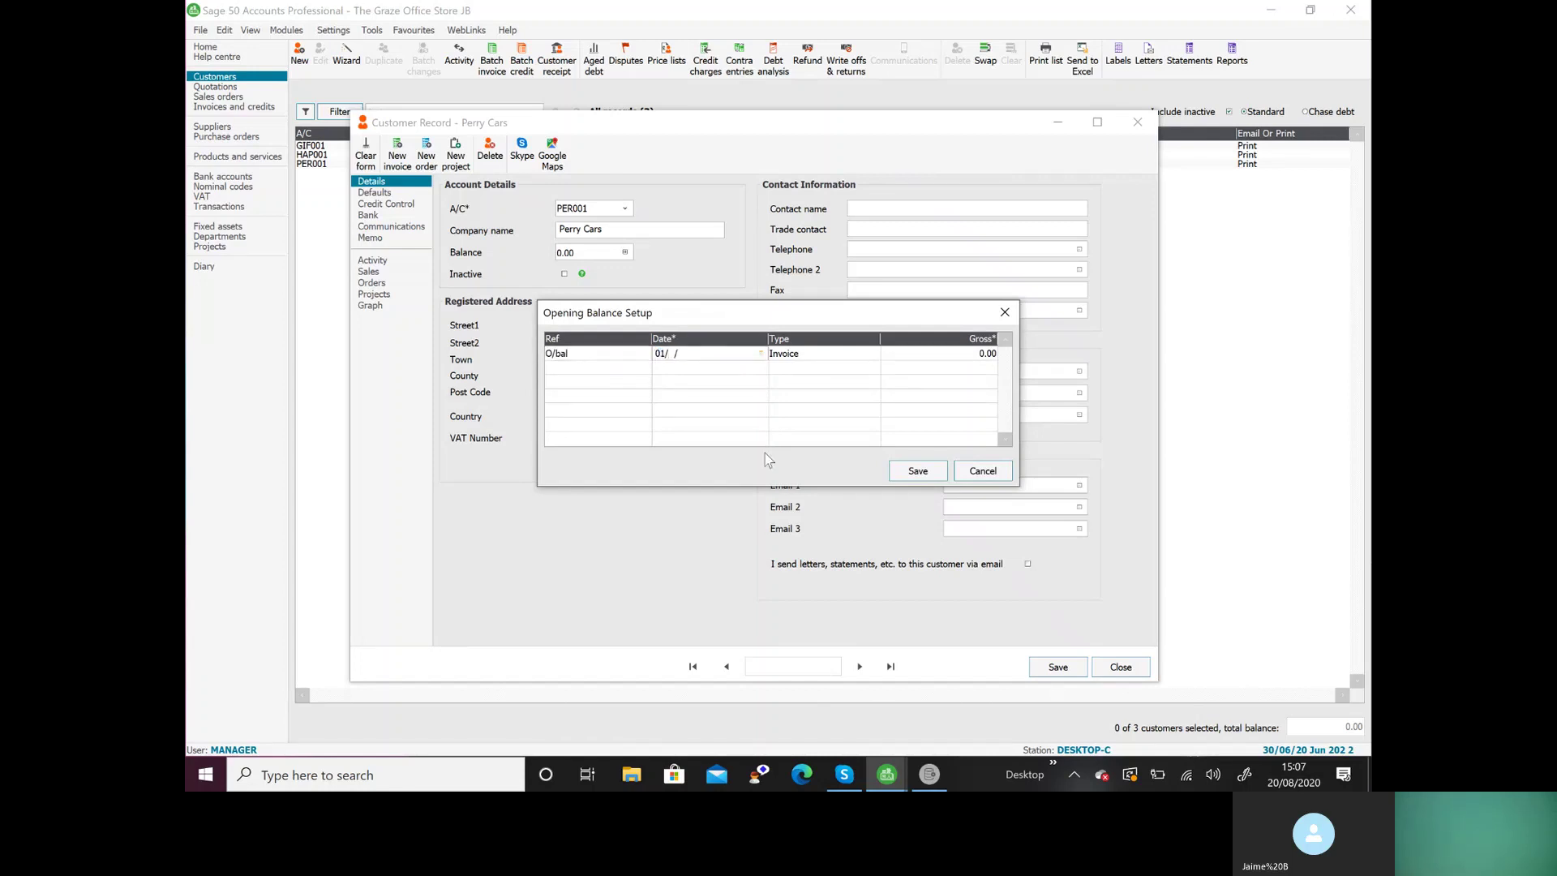
text(06/2020)
key(Tab)
key(Tab)
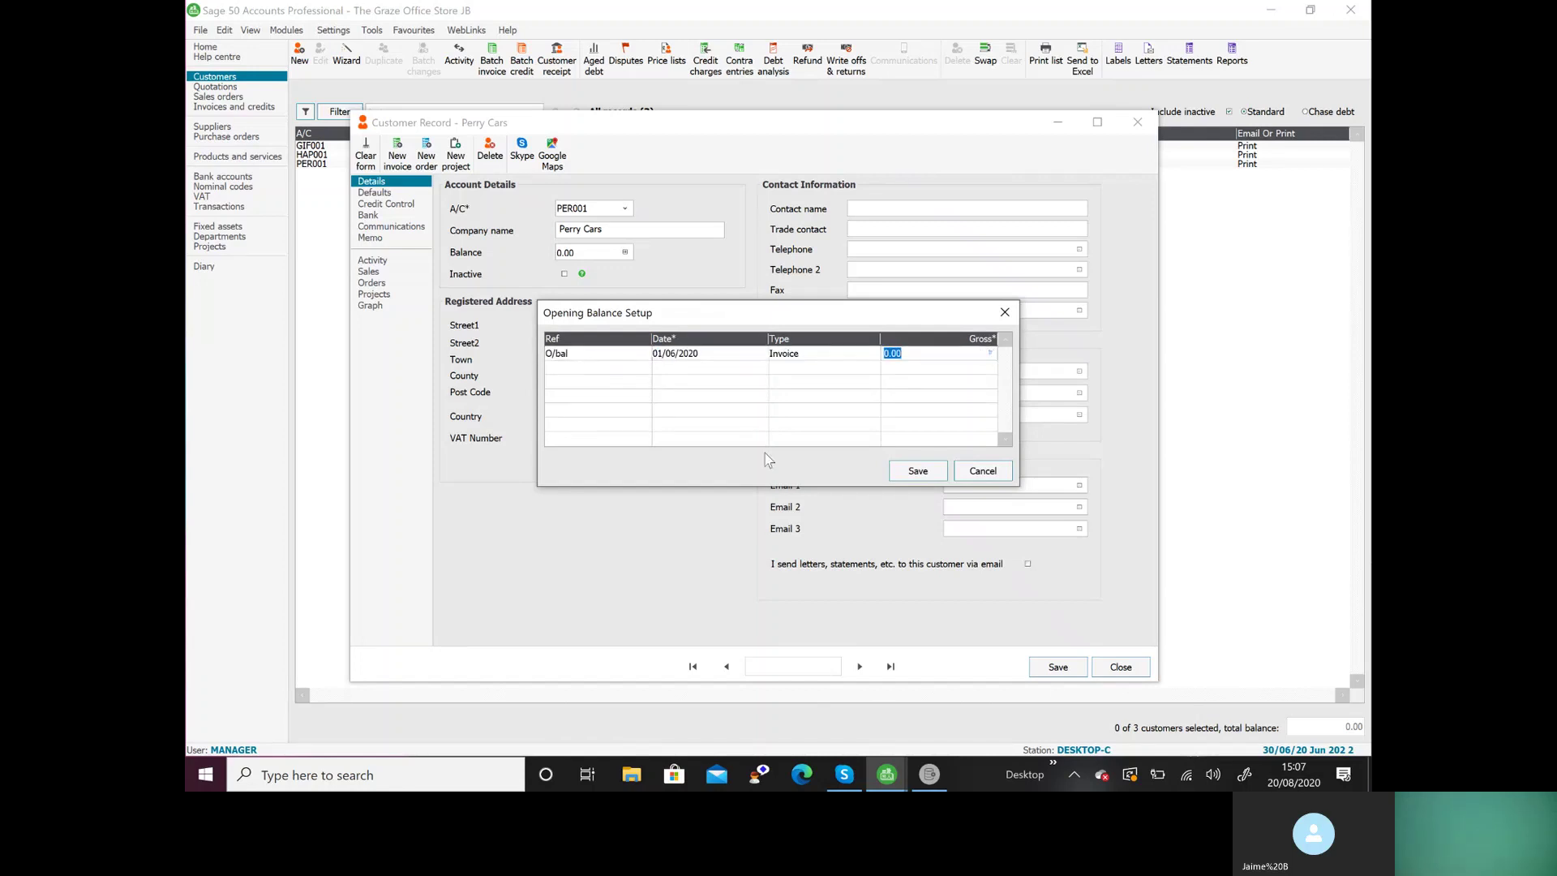
text(4680.00)
click(910, 472)
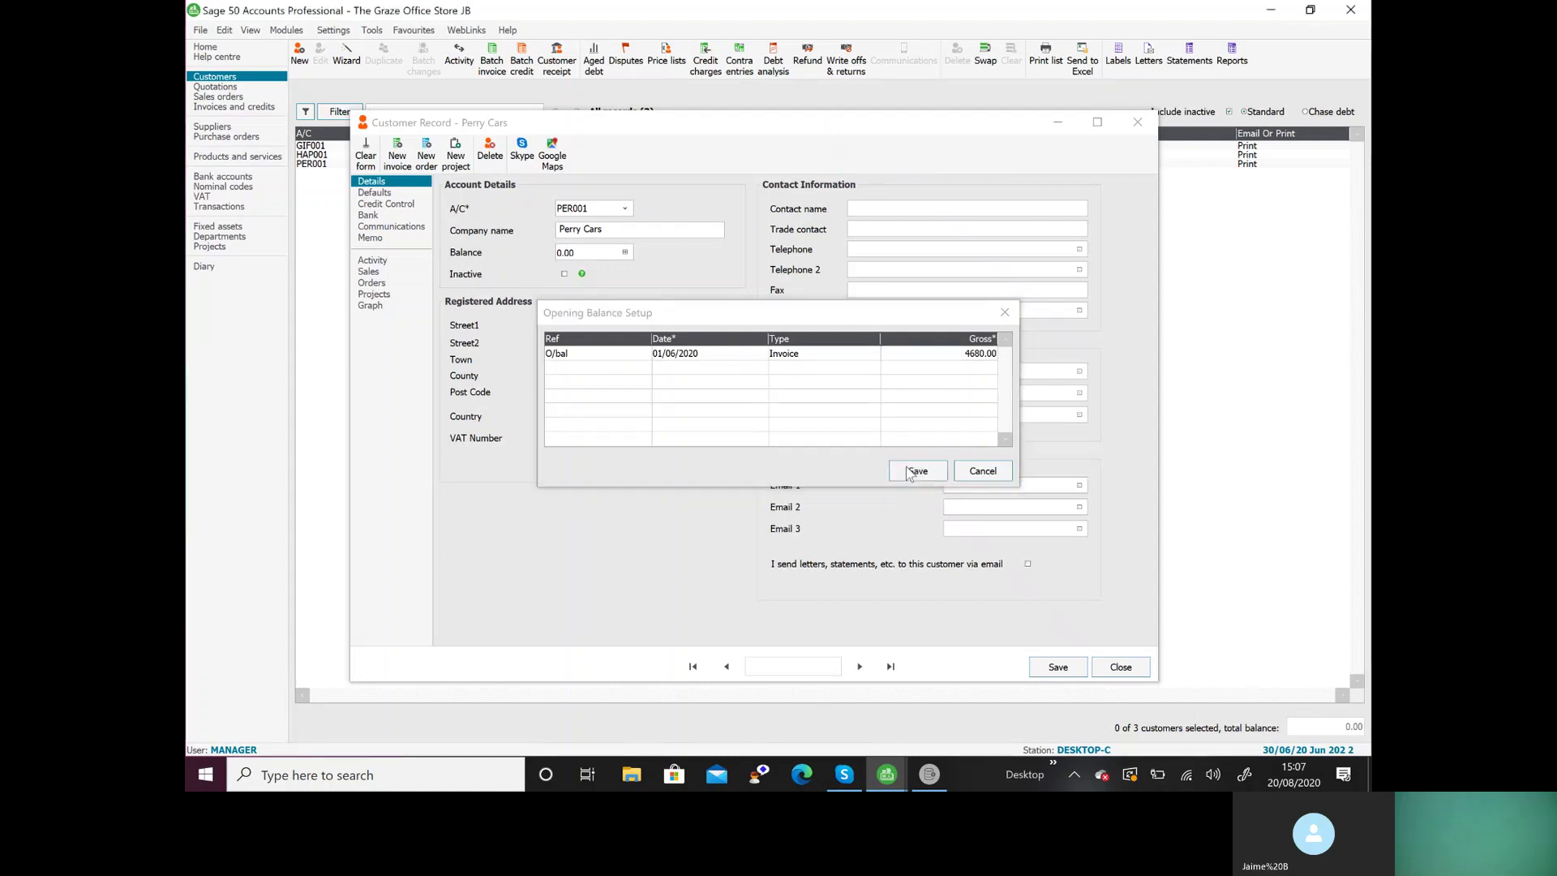
Set settlement due and average time to pay to 45, trading terms text '45 Days'
click(377, 216)
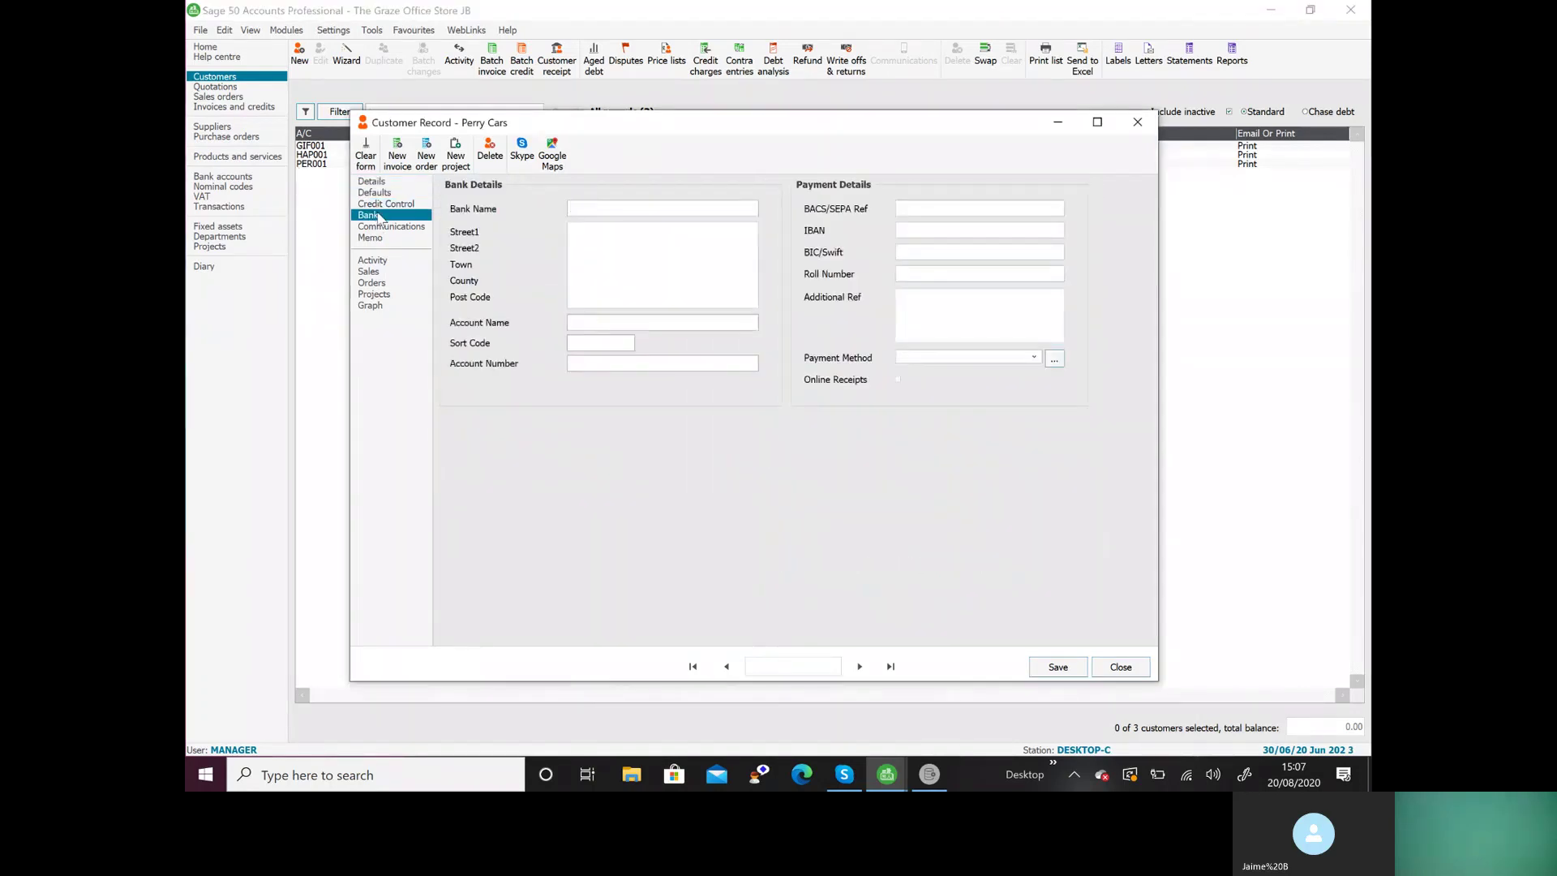
click(382, 205)
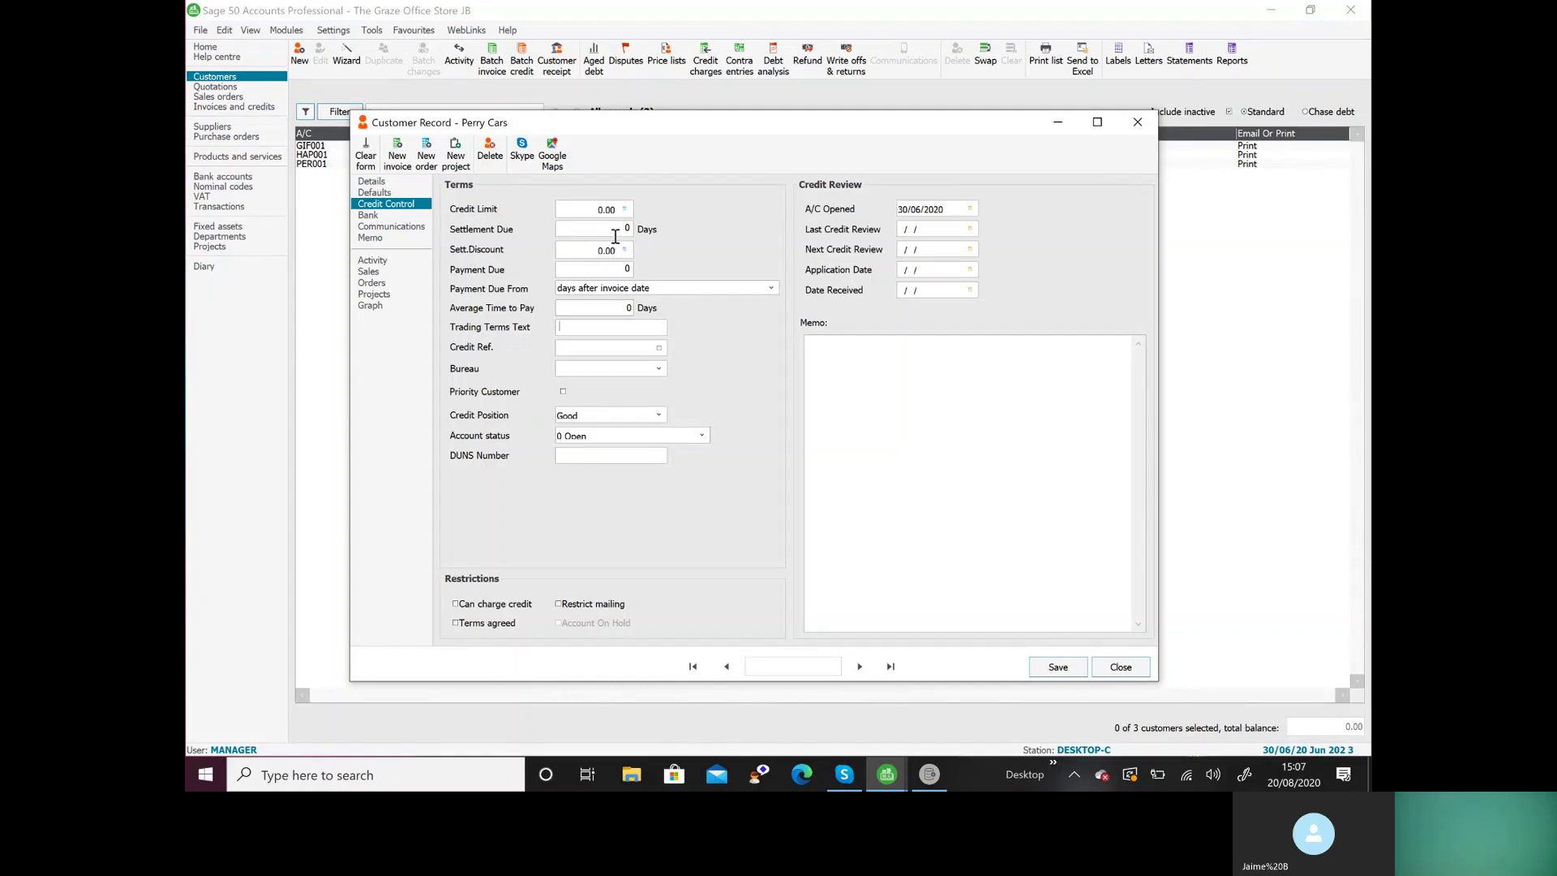
click(616, 231)
text(45)
click(618, 308)
text(45)
key(Tab)
text(45 Days)
Save the Perry Cars record and close it to see the three accounts listed
click(1051, 675)
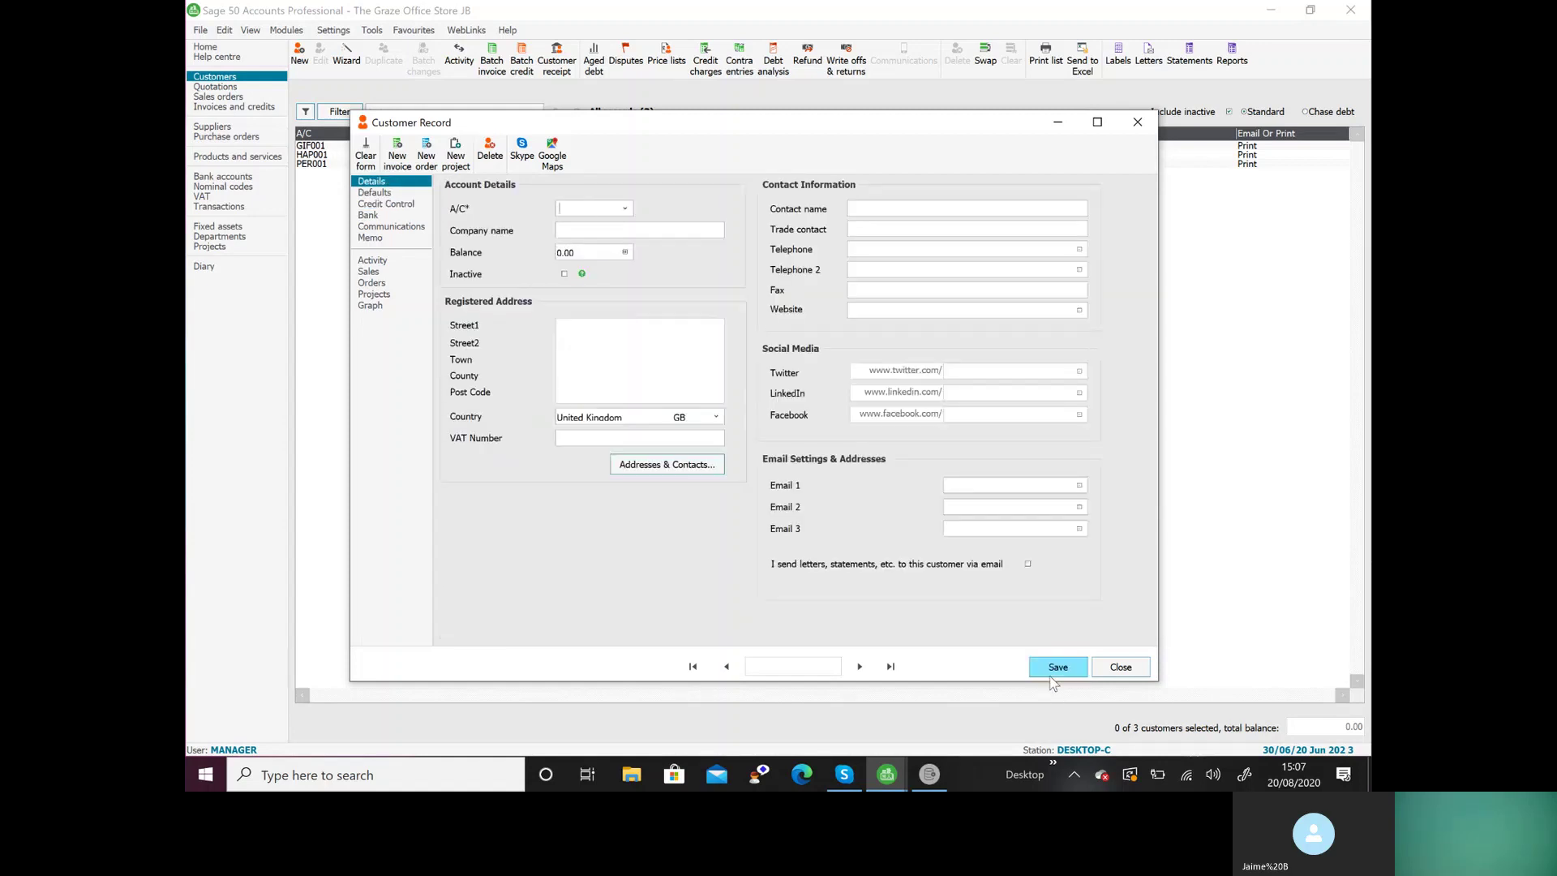
click(1099, 673)
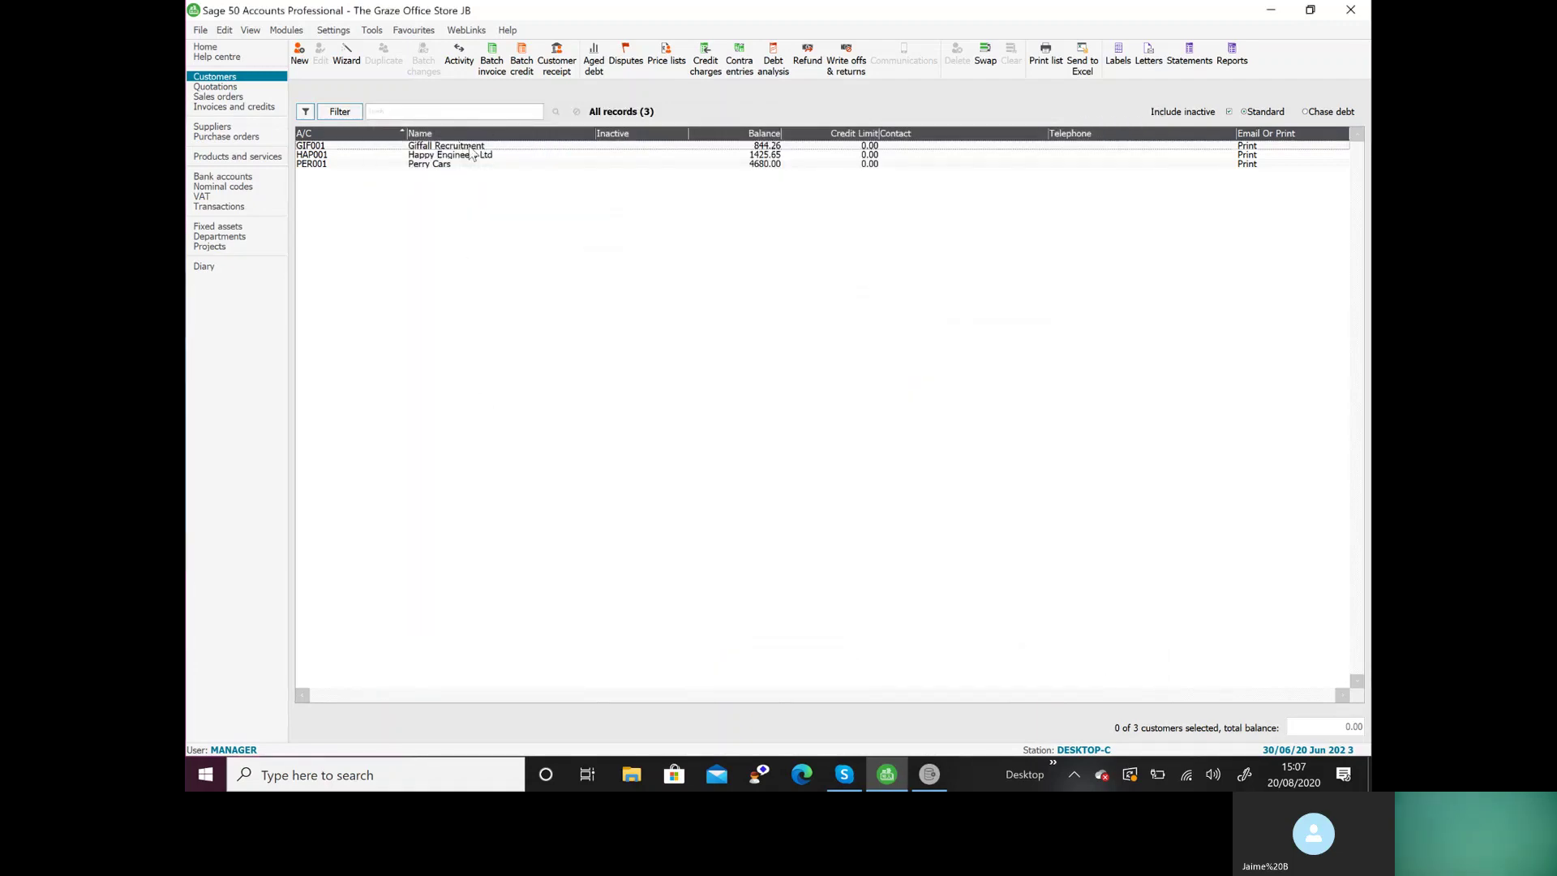